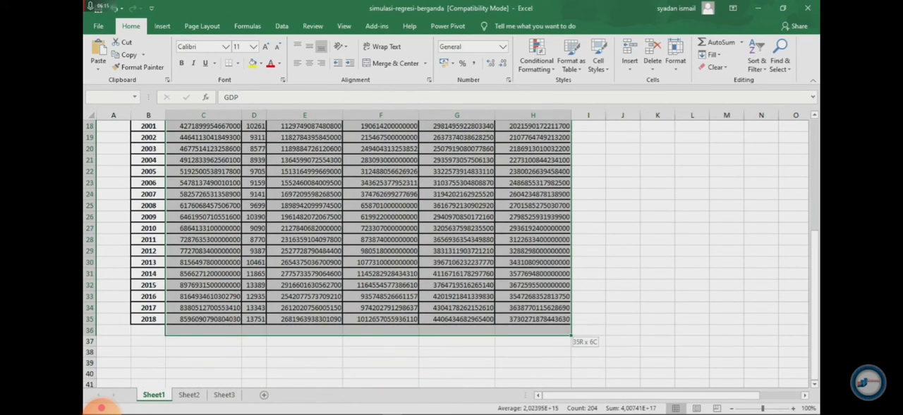
Copy the selected GDP, Kurs, GFCF, TR, Trade and IVA columns with their headers, covering 1986 to 2018
scroll(452, 253, "up", 5)
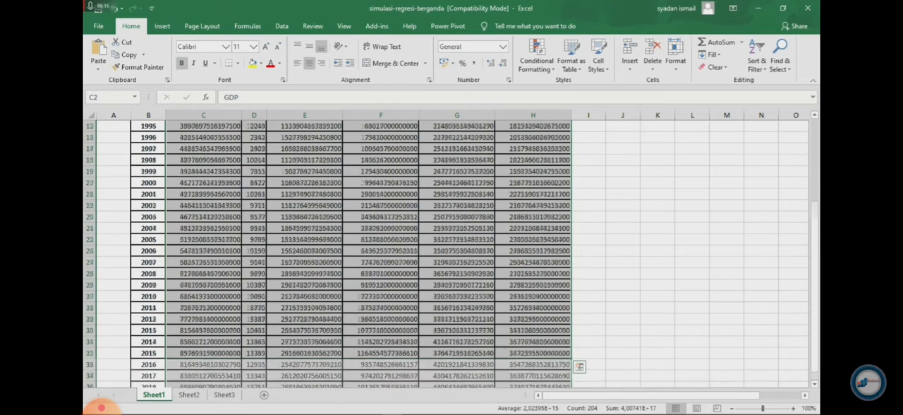
scroll(451, 253, "up", 1)
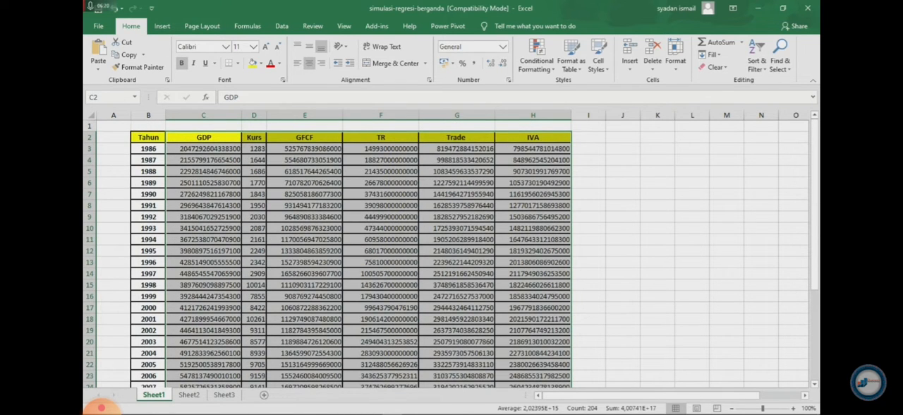
right_click(314, 175)
left_click(337, 194)
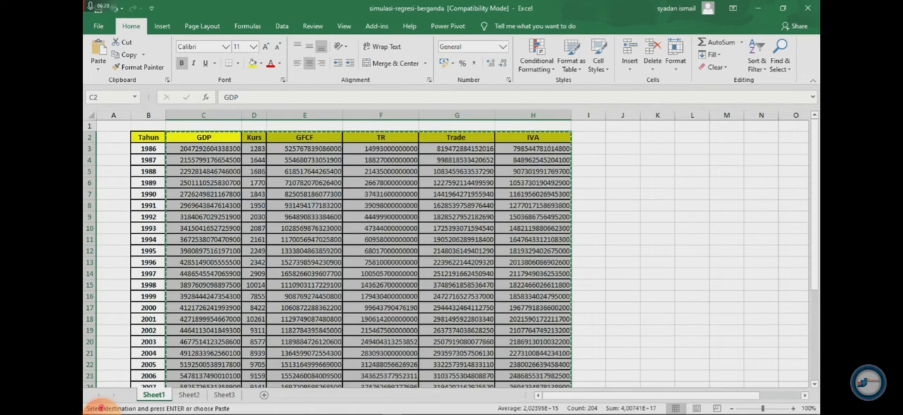
scroll(451, 254, "down", 9)
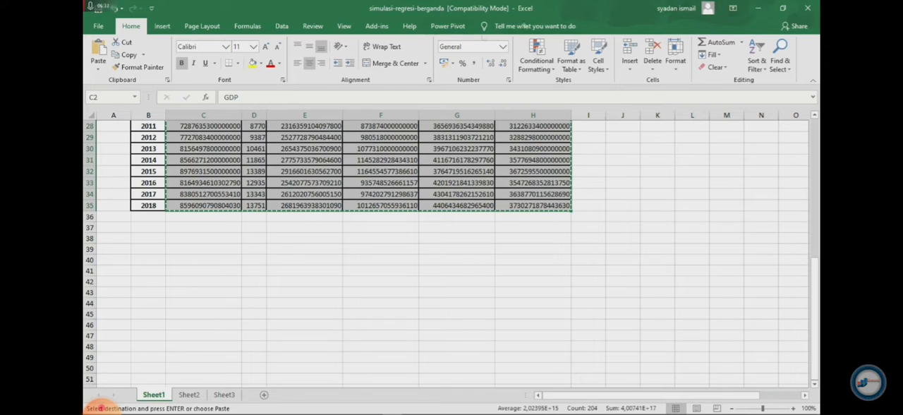
Switch to EViews and create a new Dated - regular frequency workfile with Annual frequency, from 1986 to 2018
left_click(757, 8)
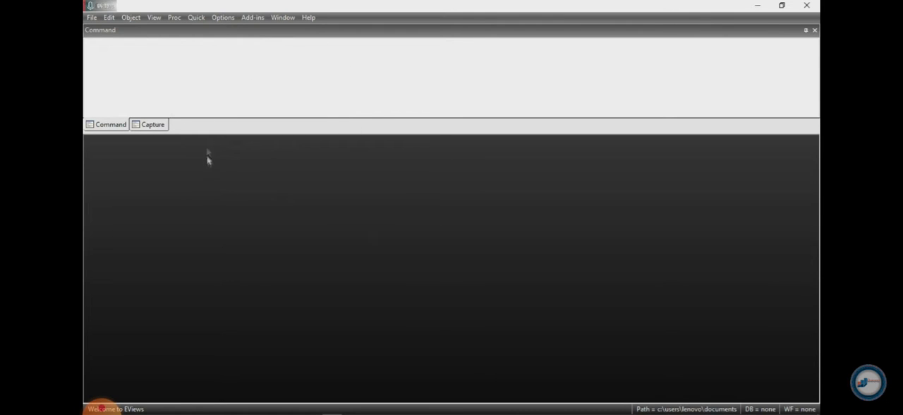
left_click(92, 19)
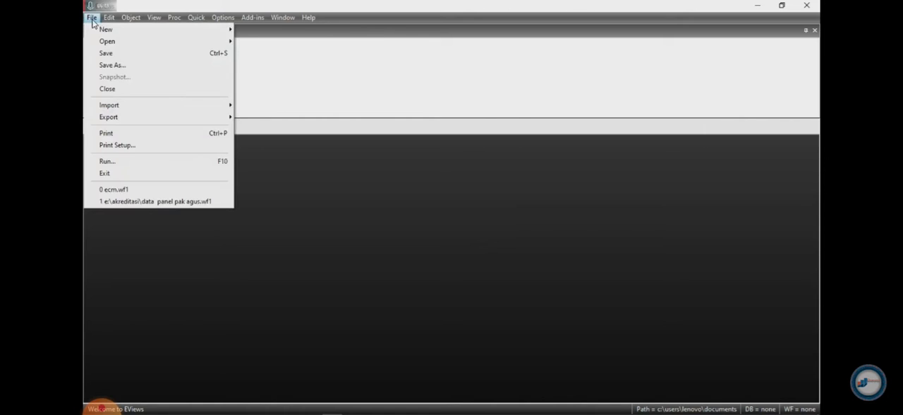
mouse_move(174, 34)
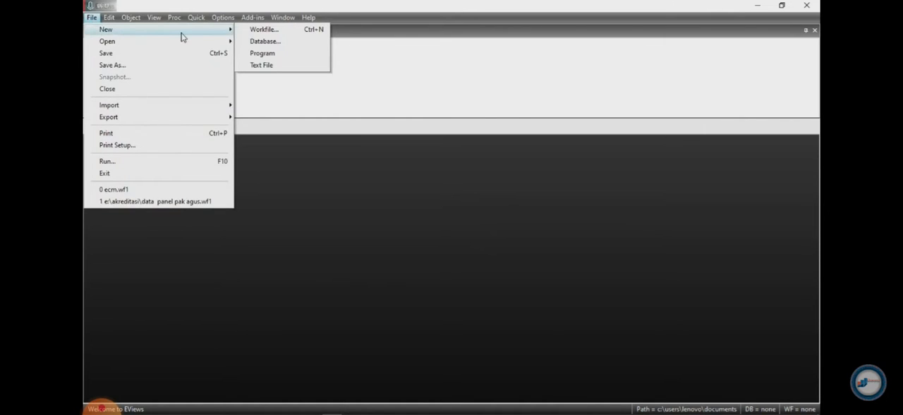
left_click(259, 29)
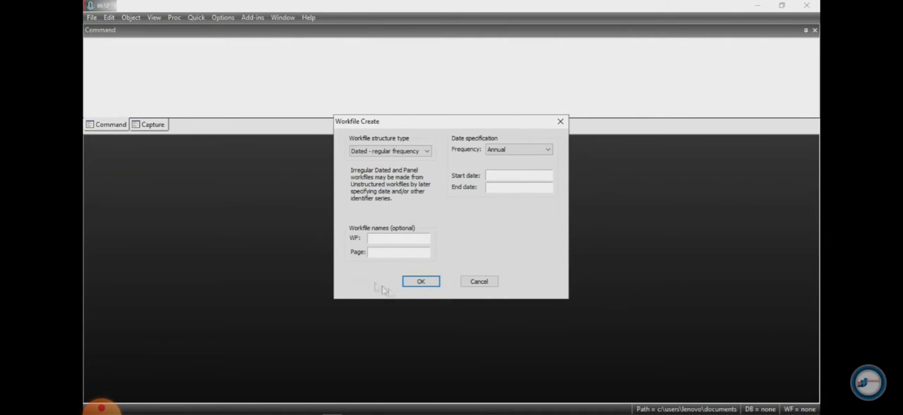
left_click(427, 151)
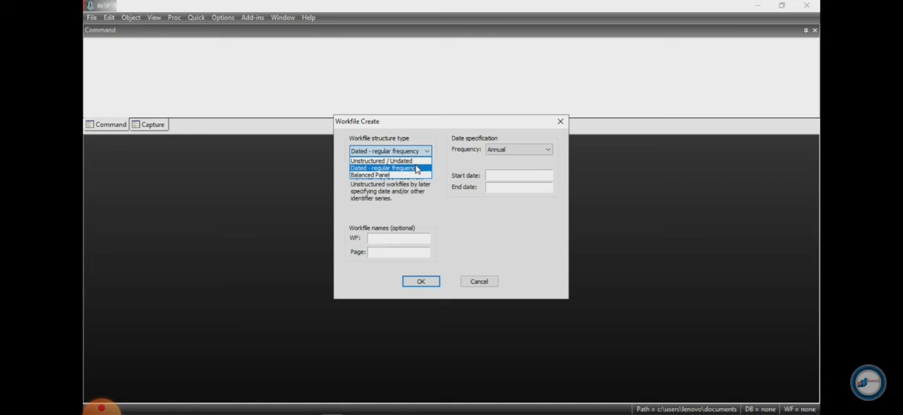
left_click(382, 169)
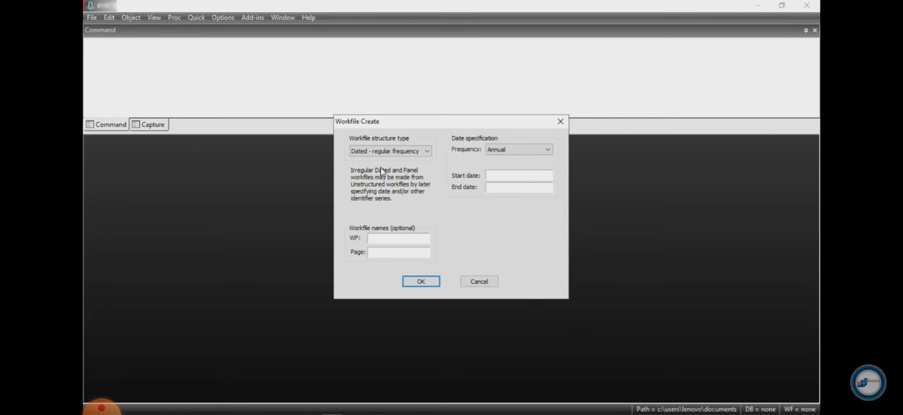
left_click(548, 151)
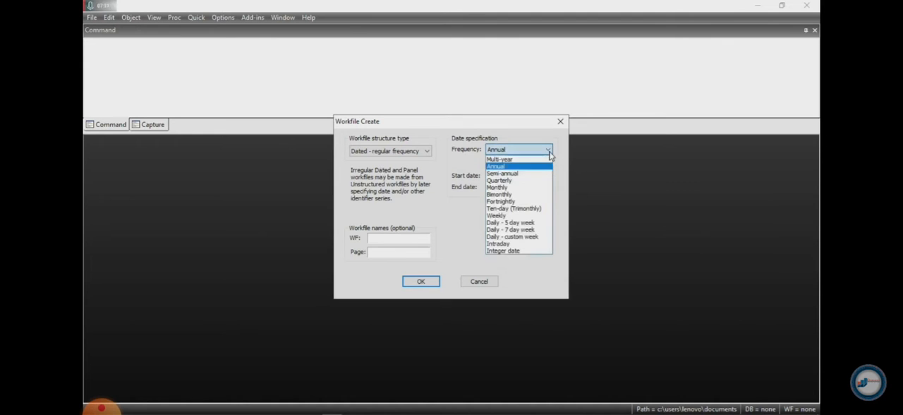
left_click(502, 167)
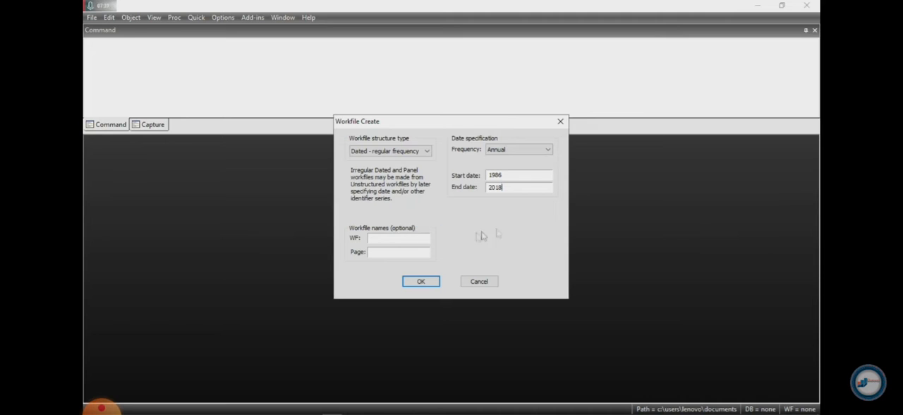
left_click(416, 281)
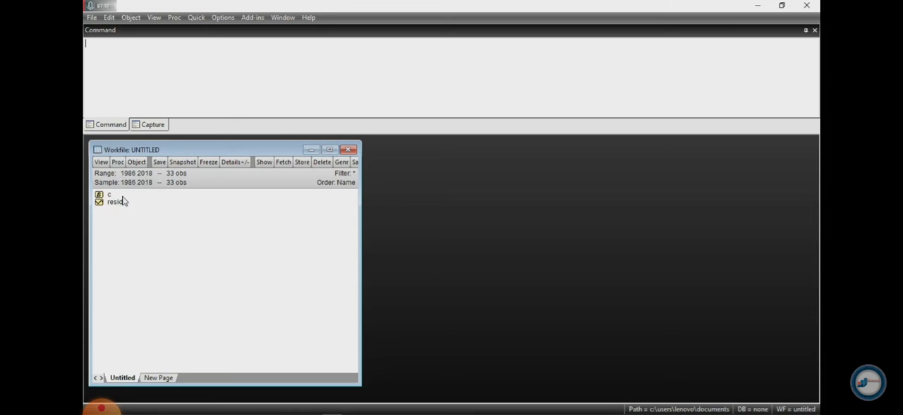
View the contents of the c coefficient object and the resid series, closing each one after viewing
double_click(108, 197)
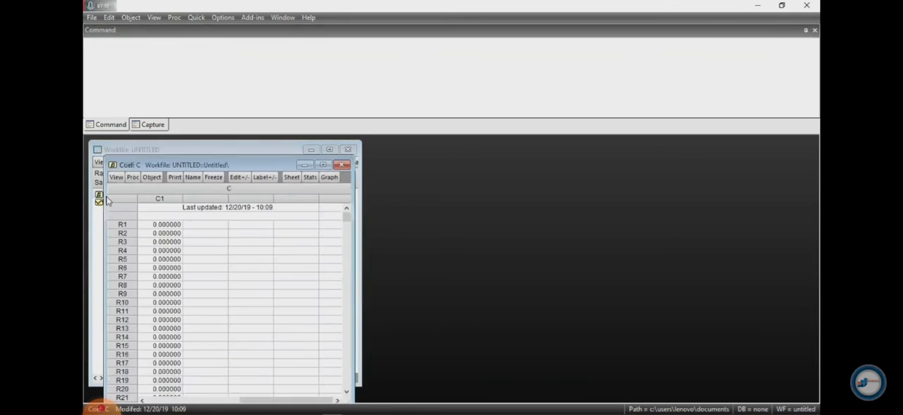
left_click(339, 165)
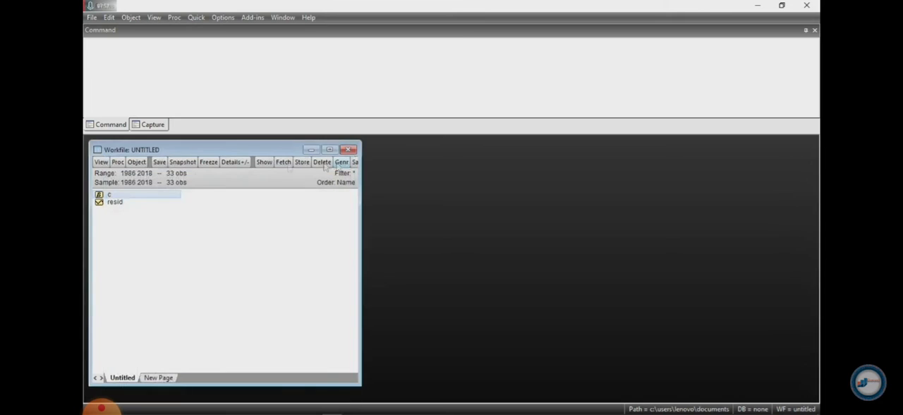
double_click(113, 202)
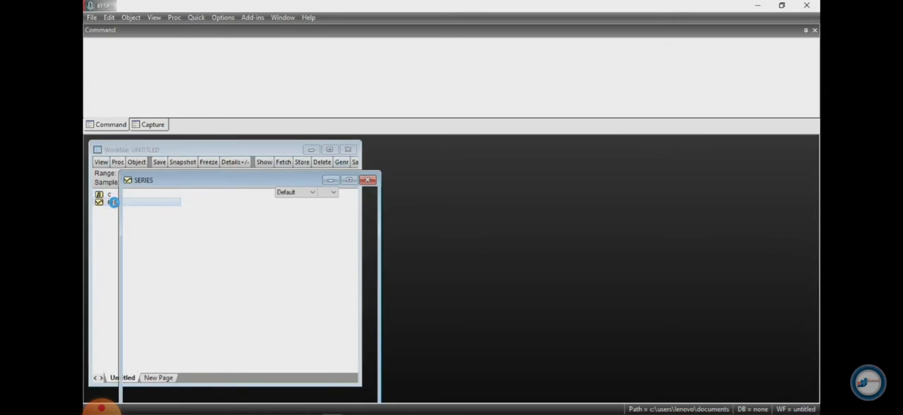
left_click(367, 180)
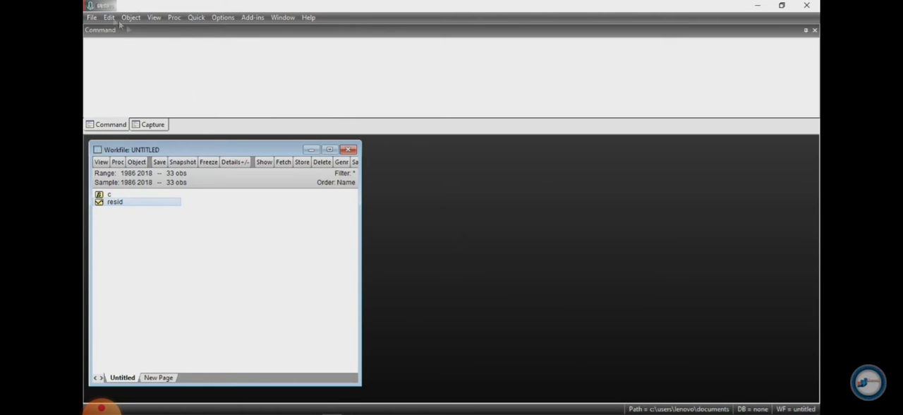
Create an empty group beside the workfile window and paste the copied data starting in the name row above 1986
left_click(197, 19)
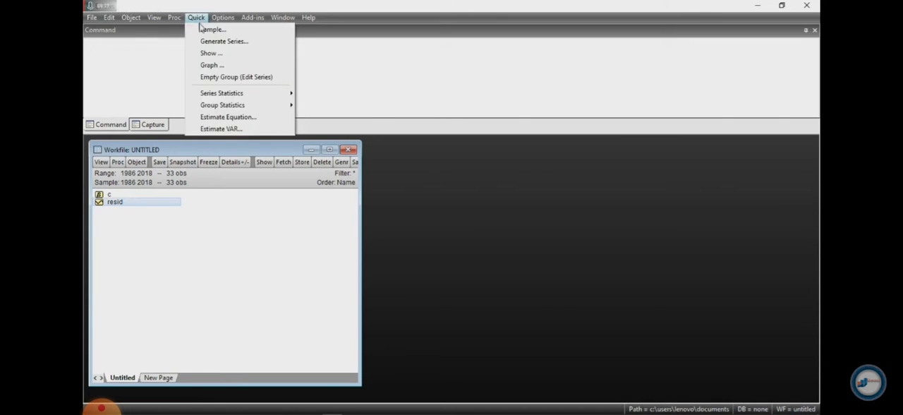
left_click(276, 82)
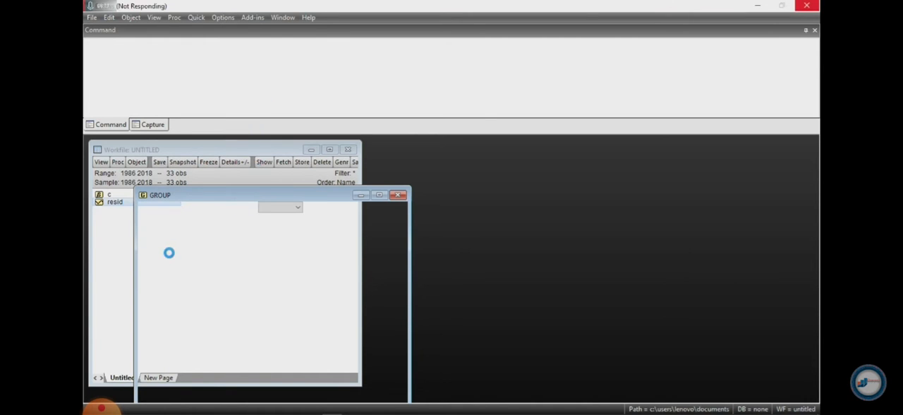
mouse_move(201, 191)
left_mouse_down()
mouse_move(354, 171)
mouse_move(455, 135)
left_mouse_up()
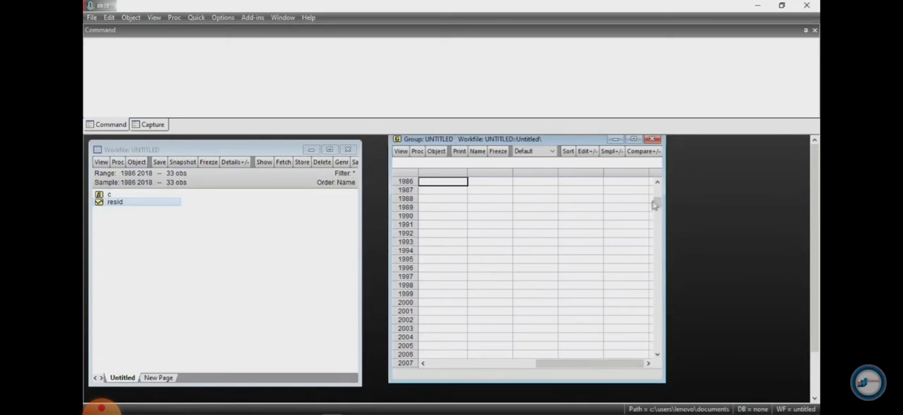
left_click_drag(661, 208, 657, 192)
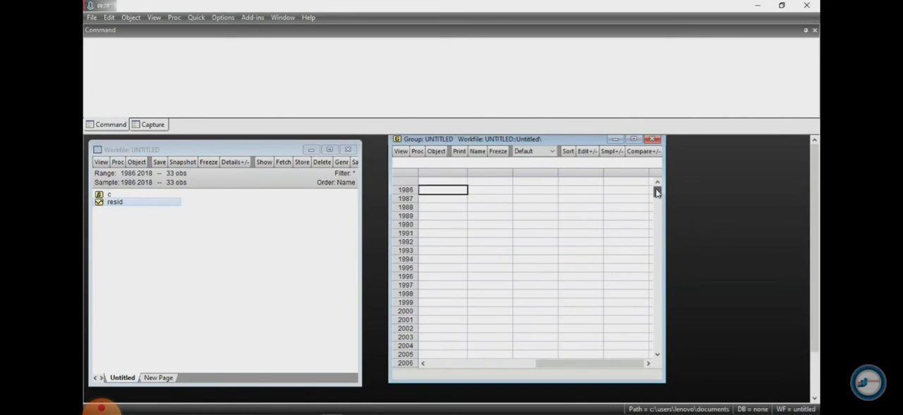
left_click(451, 182)
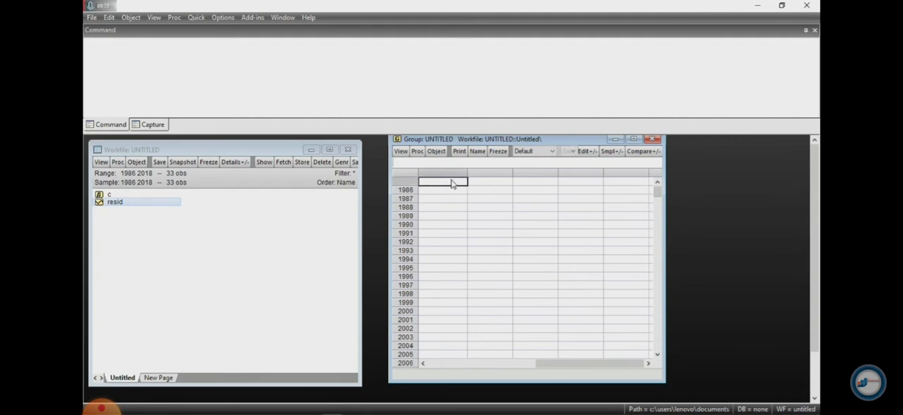
right_click(451, 183)
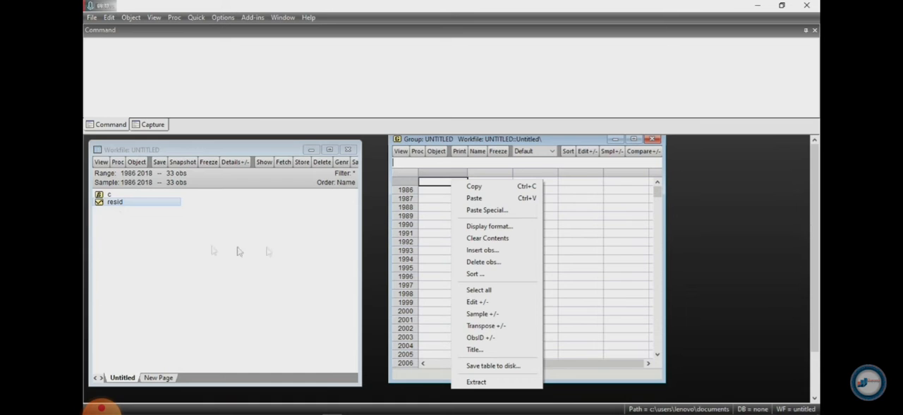
left_click(474, 199)
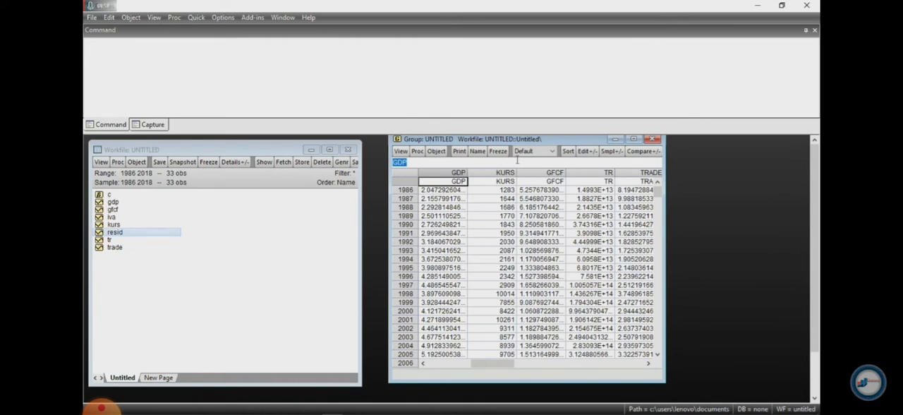
Widen the group's GDP column and minimize the group window
left_click_drag(468, 181, 495, 181)
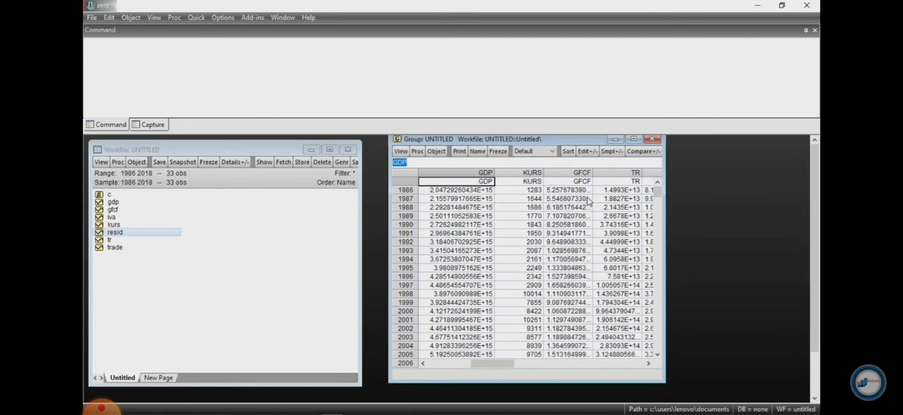
left_click(614, 139)
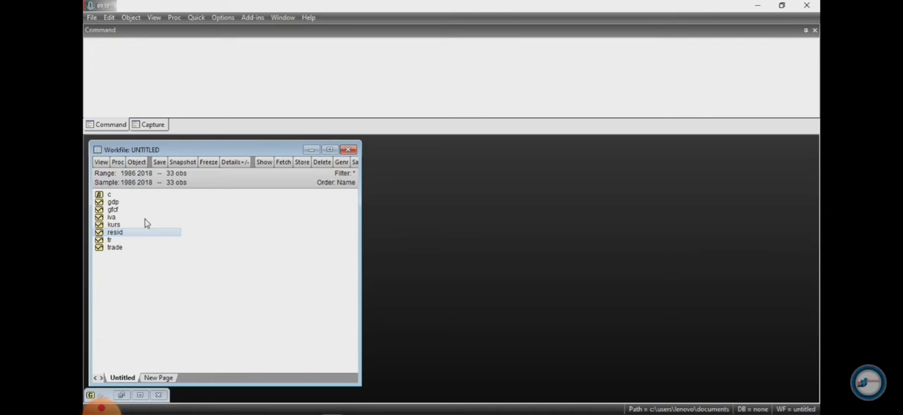
Open the series gdp, gfcf, iva, kurs, tr and trade together as an equation, with gdp selected first
left_click(113, 202)
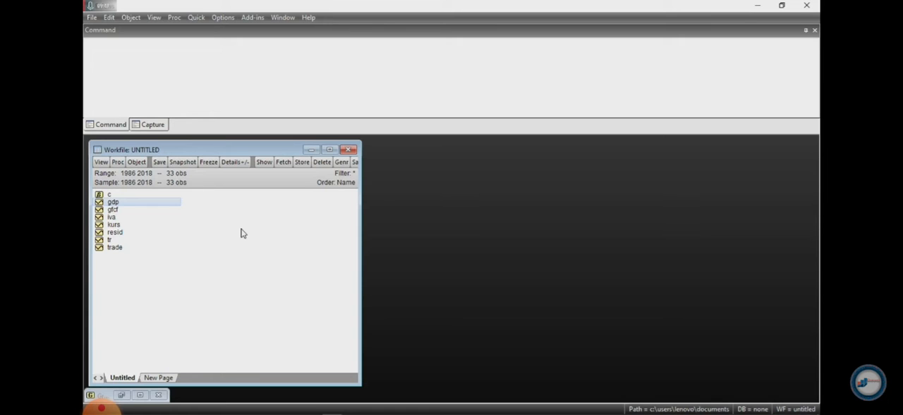
left_click(113, 211, "ctrl")
left_click(114, 219, "ctrl")
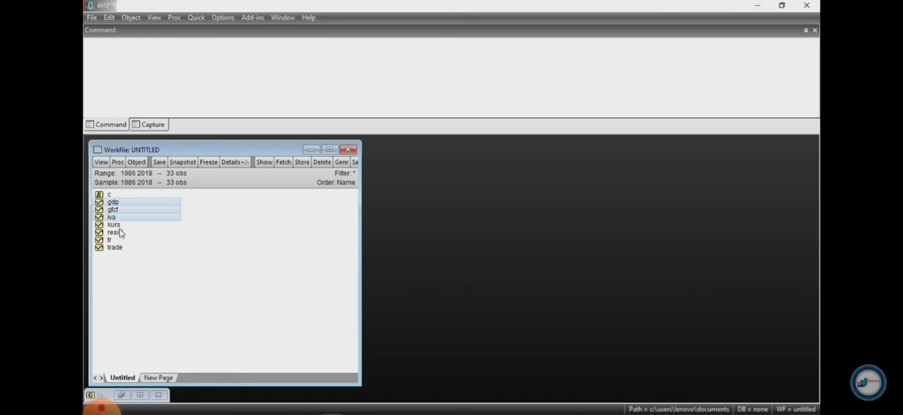
left_click(117, 225, "ctrl")
left_click(111, 240, "ctrl")
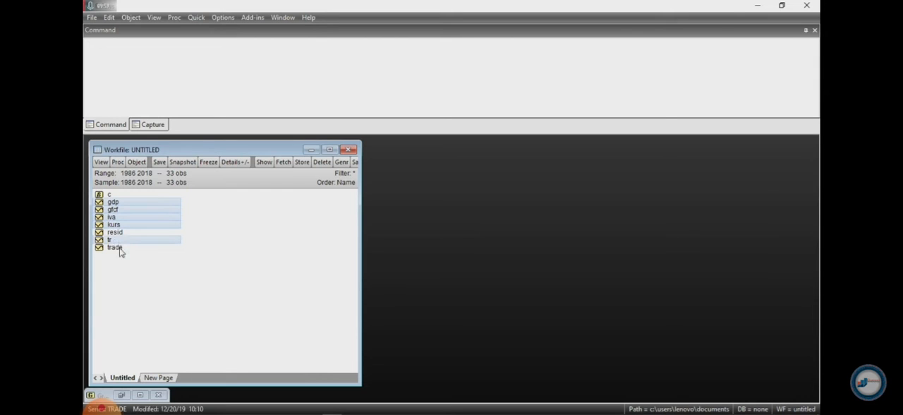
left_click(115, 248, "ctrl")
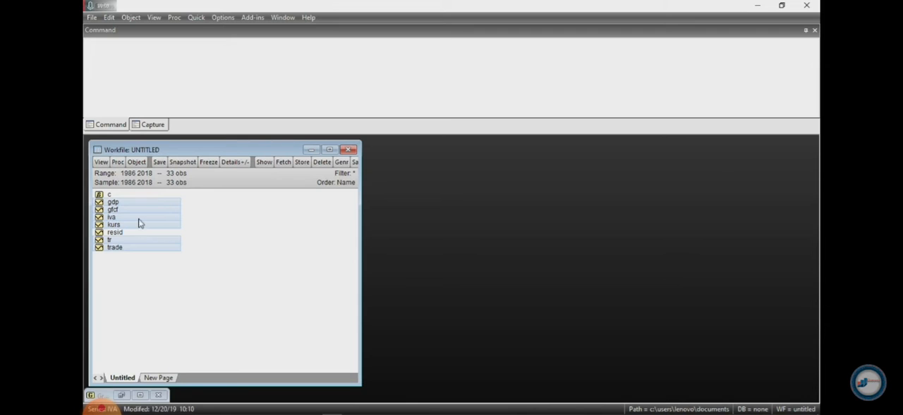
right_click(138, 223)
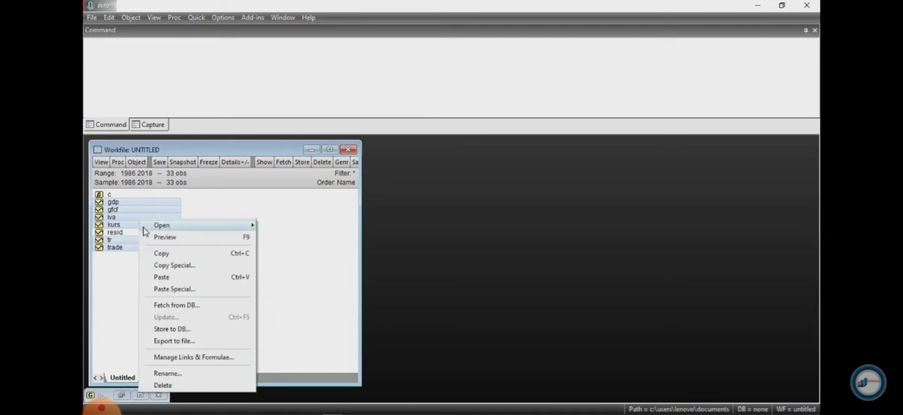
mouse_move(239, 225)
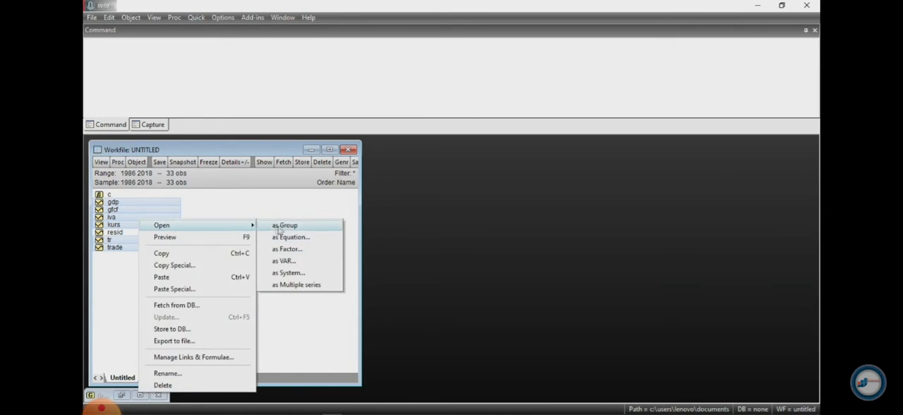
left_click(287, 240)
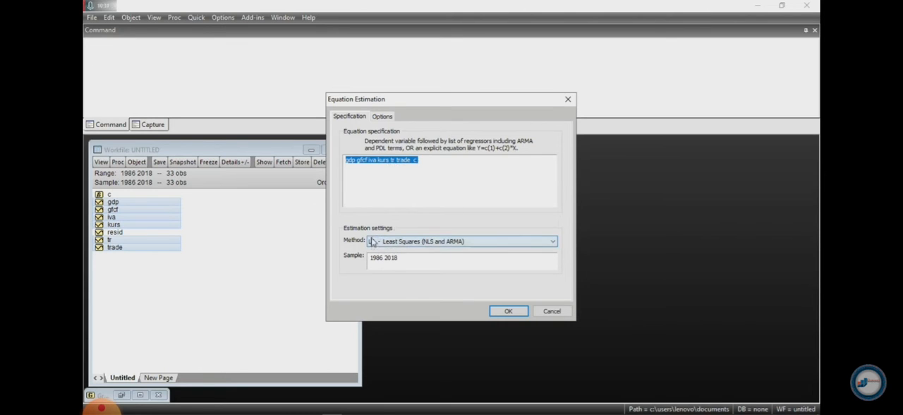
Estimate the GDP equation with LS - Least Squares over the sample 1986 2018, and place its output window beside the workfile
left_click(553, 243)
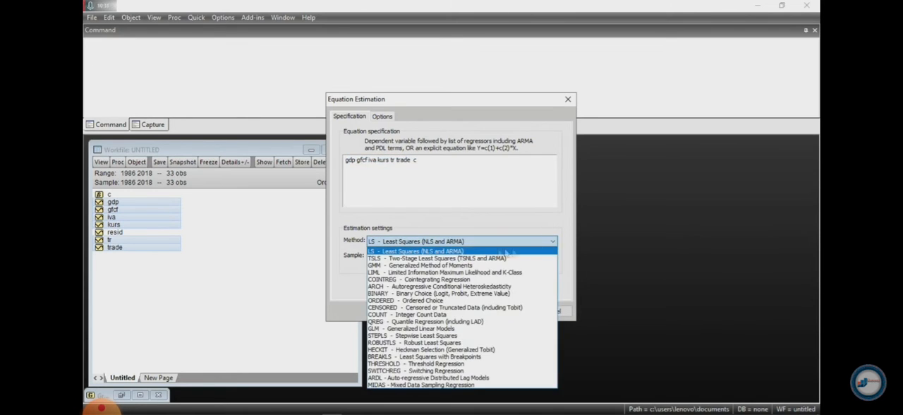
left_click(407, 252)
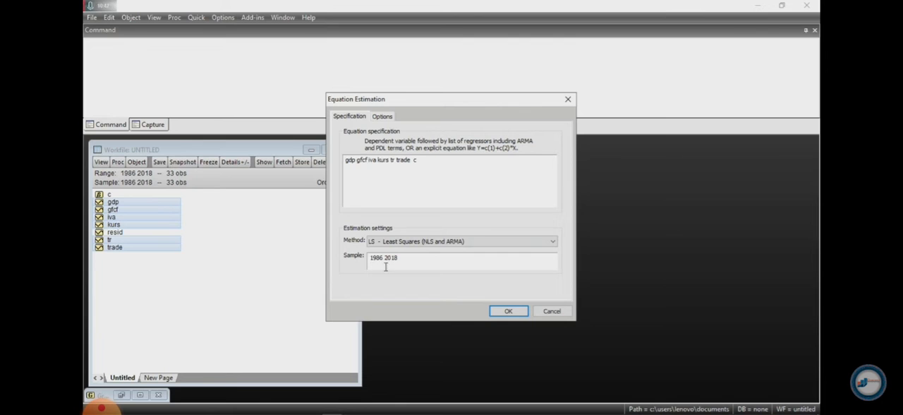
left_click(500, 310)
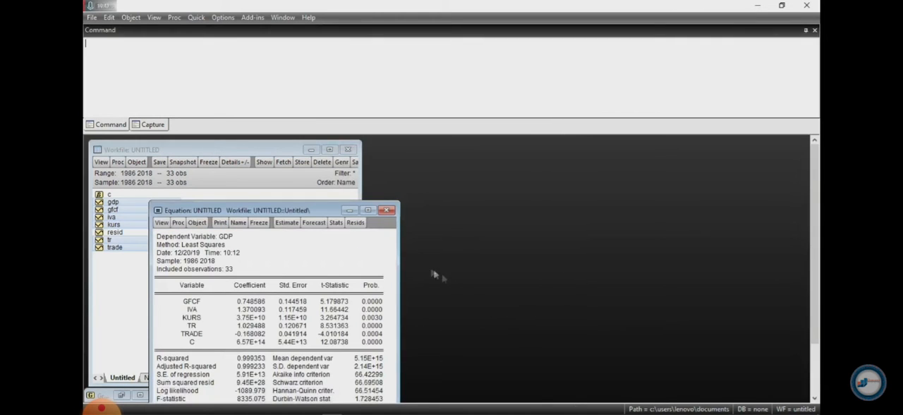
left_click_drag(316, 211, 591, 139)
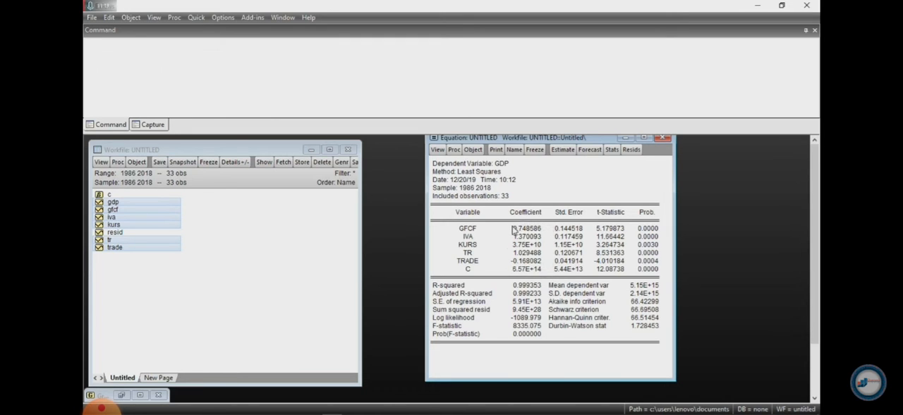
Re-estimate the equation in log form with the specification log(gdp) log(gfcf) log(iva) log(kurs) log(tr) log(trade) c
left_click(562, 149)
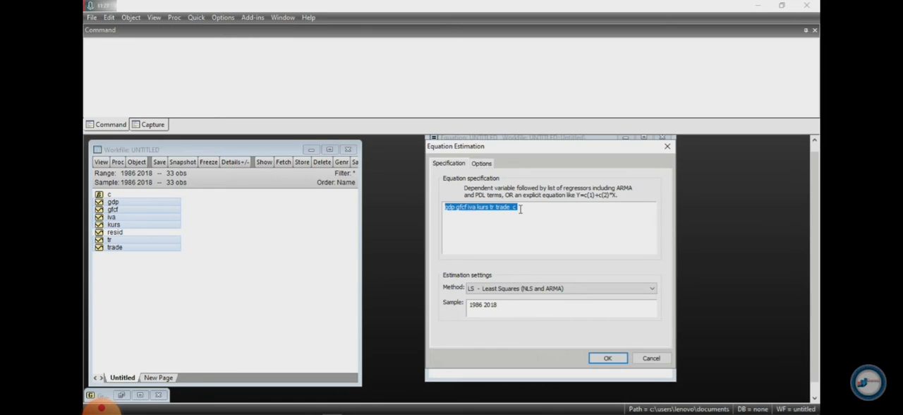
left_click(446, 207)
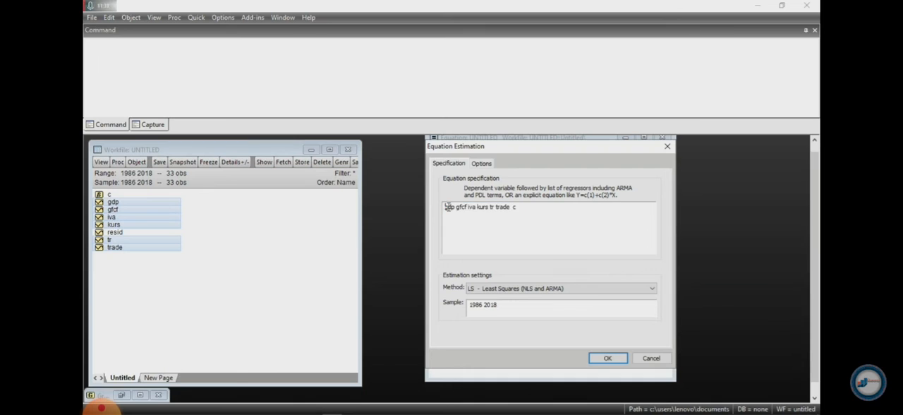
type("log(gdp")
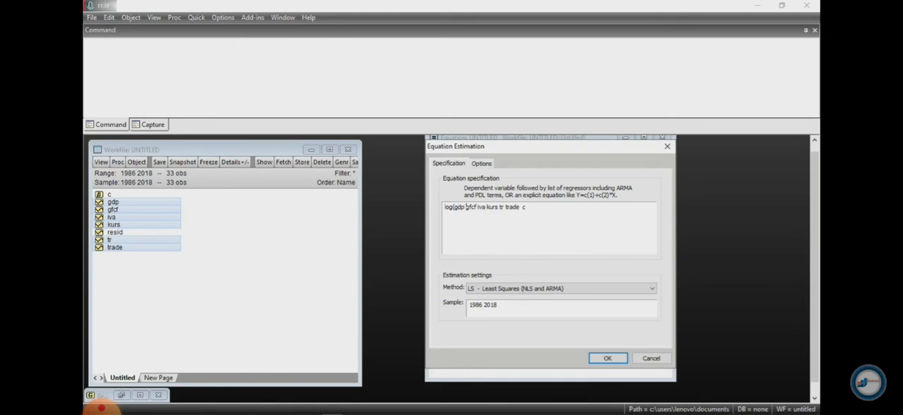
type(") log(gfcf) log(iva")
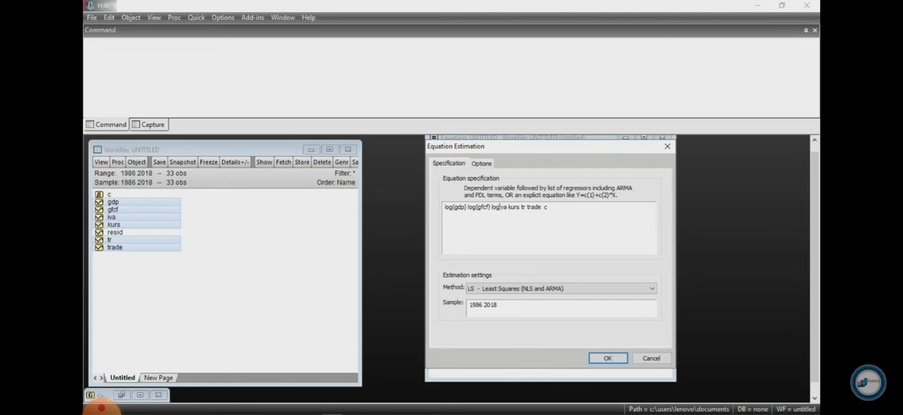
type(") log(kurs) log(tr) log(")
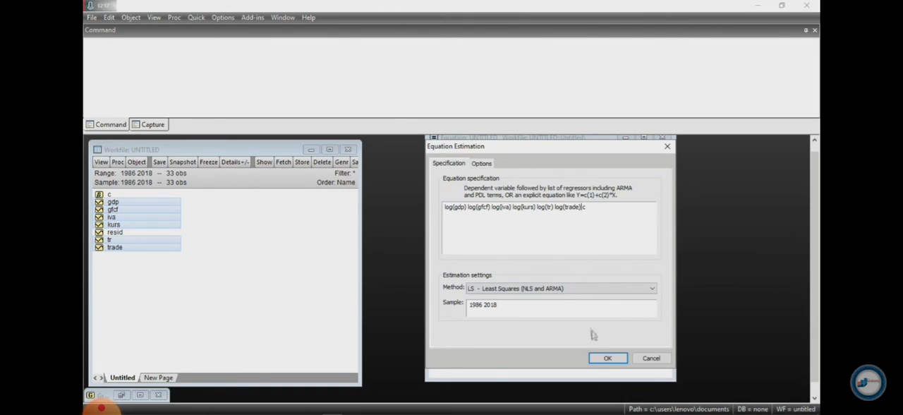
left_click(597, 358)
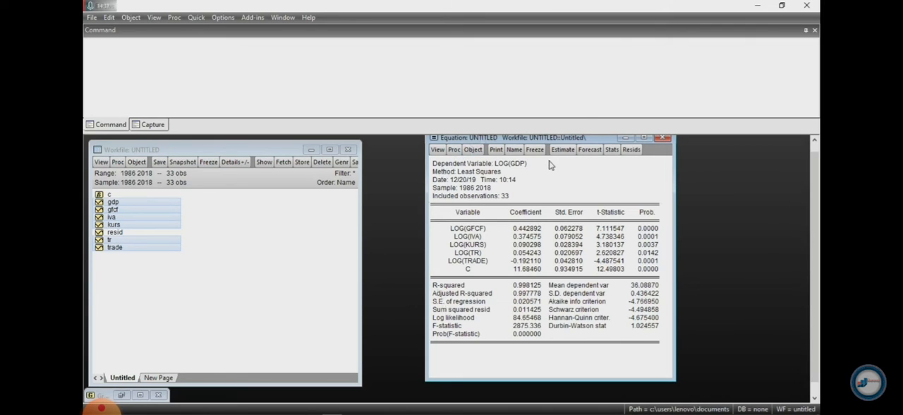
Run the Histogram - Normality Test on the log equation's residuals and maximize the equation window
left_click(437, 150)
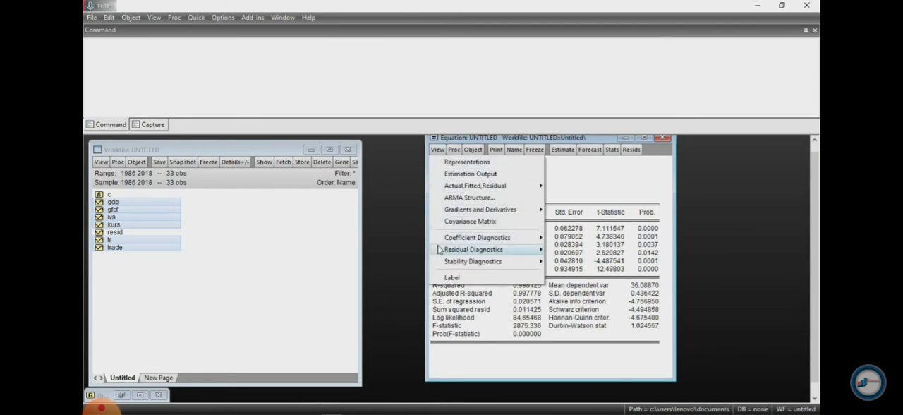
mouse_move(472, 250)
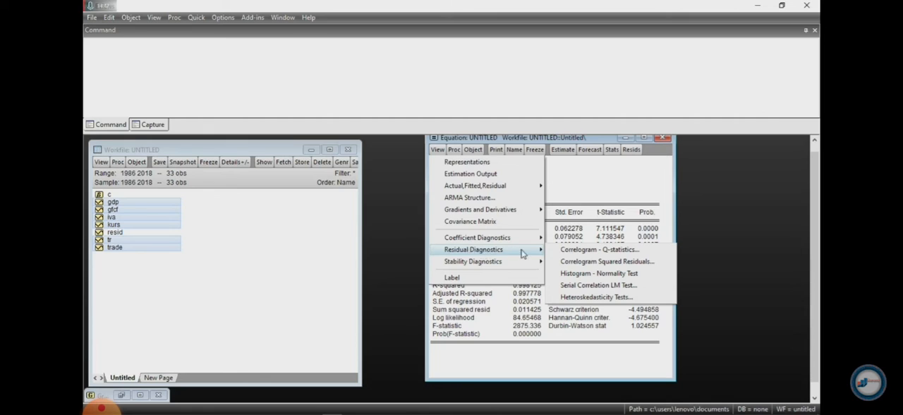
left_click(614, 276)
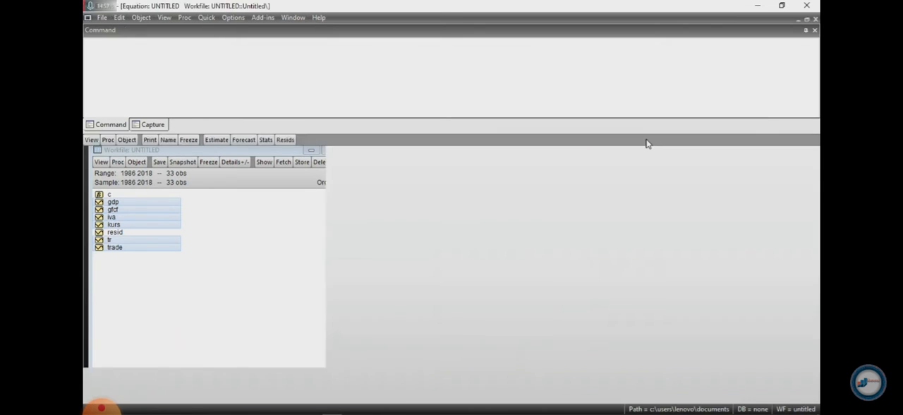
left_click(644, 137)
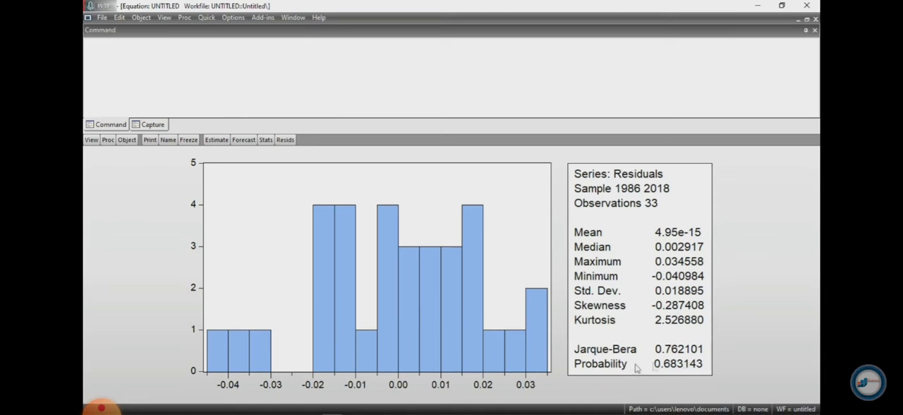
Switch to Foxit Reader to consult the regression reference document
left_click(756, 8)
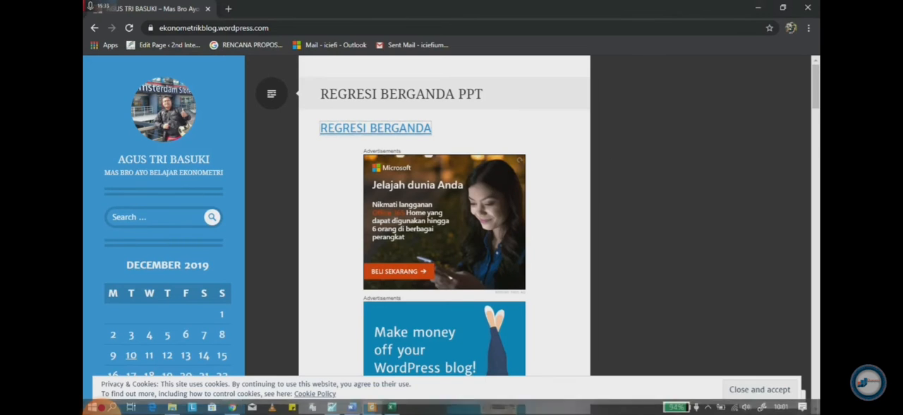
left_click(372, 406)
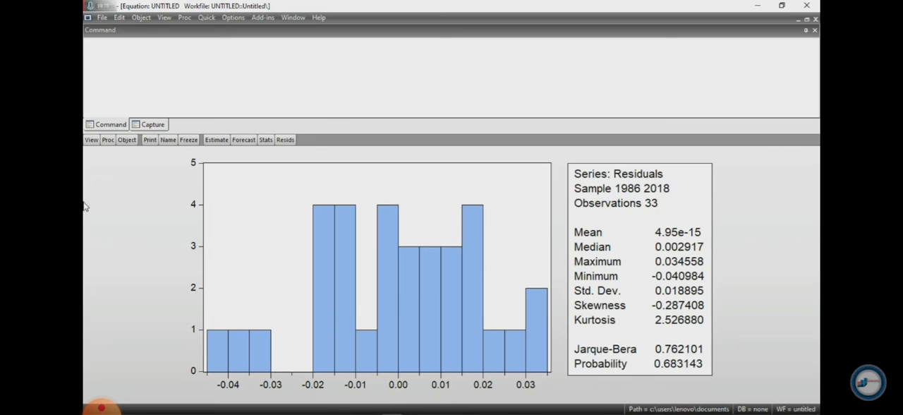
Run the Ramsey RESET Test on the log equation with 1 fitted term
left_click(91, 140)
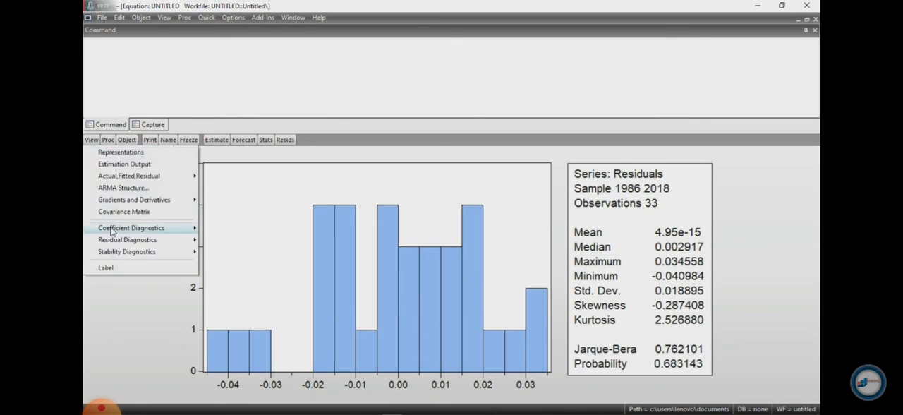
mouse_move(111, 240)
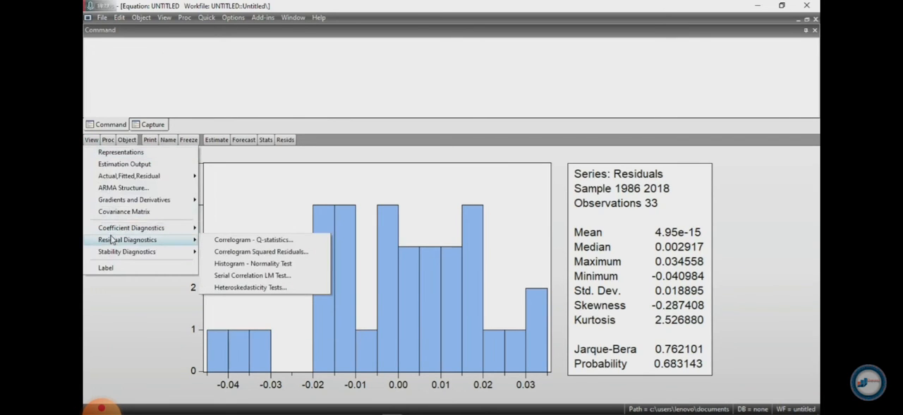
mouse_move(111, 254)
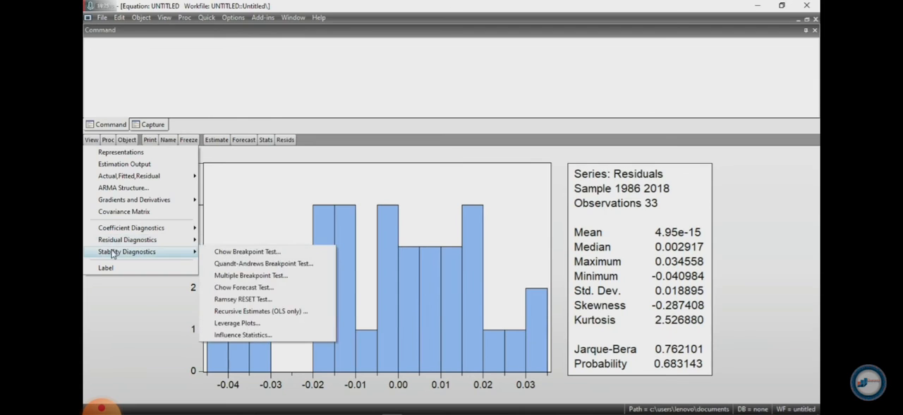
left_click(276, 303)
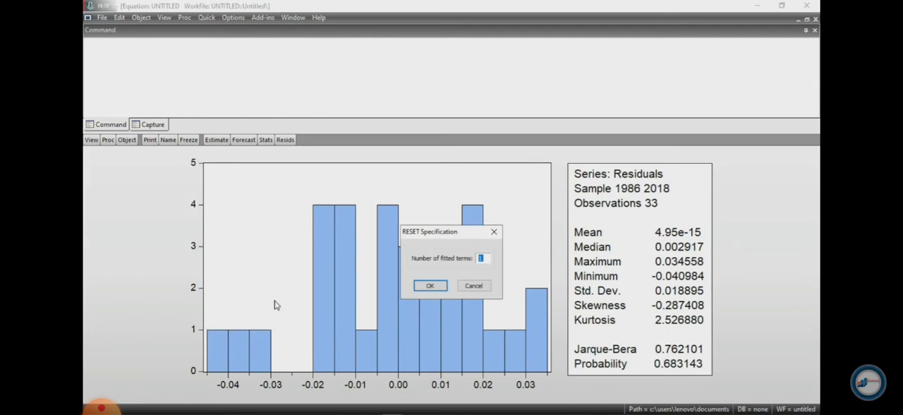
left_click(430, 286)
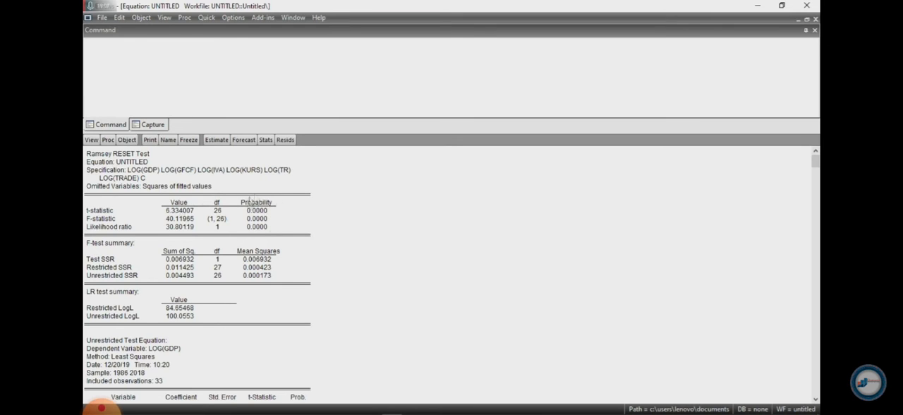
Switch to regresi-berganda.pdf in Foxit Reader to read the notes on the regression assumption tests, and return to EViews
left_click(756, 10)
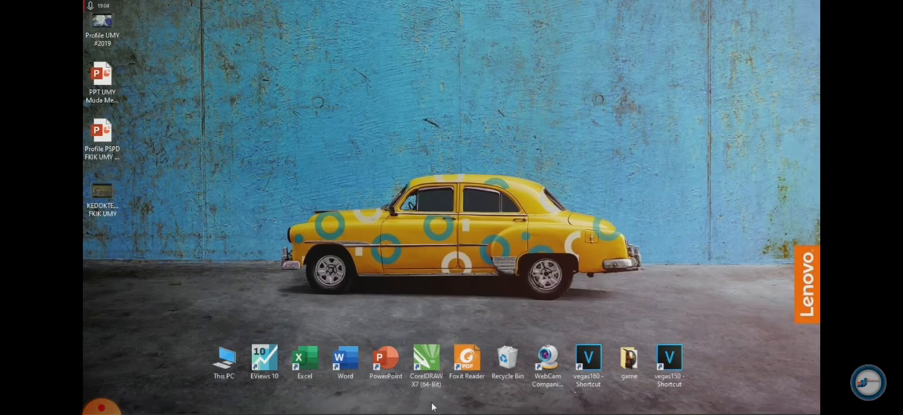
mouse_move(402, 407)
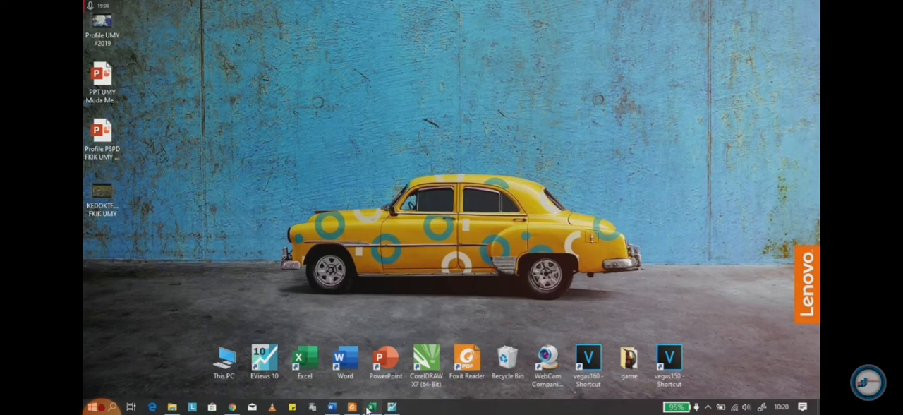
left_click(352, 407)
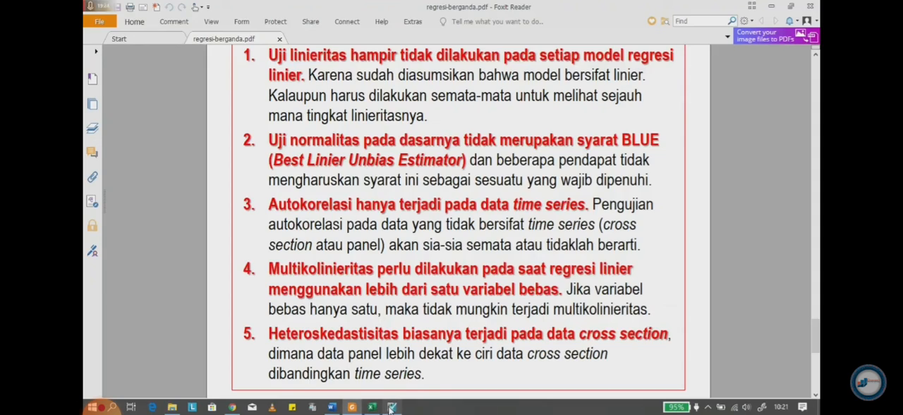
left_click(391, 407)
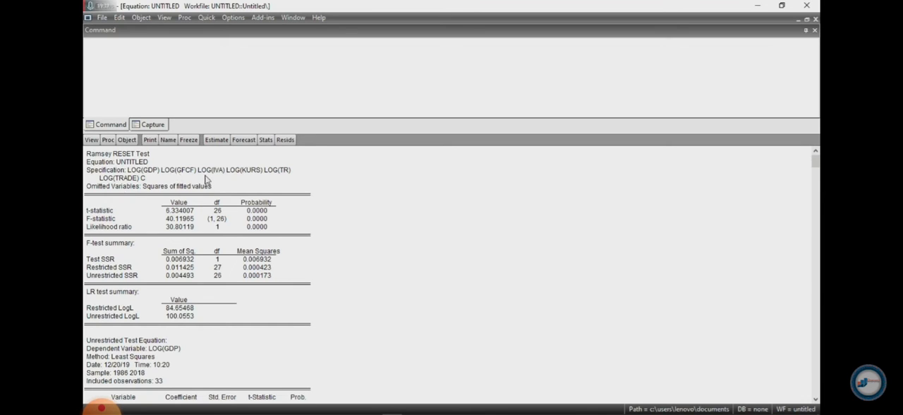
Display the Variance Inflation Factors of the log equation to test for multicollinearity
left_click(94, 140)
mouse_move(101, 245)
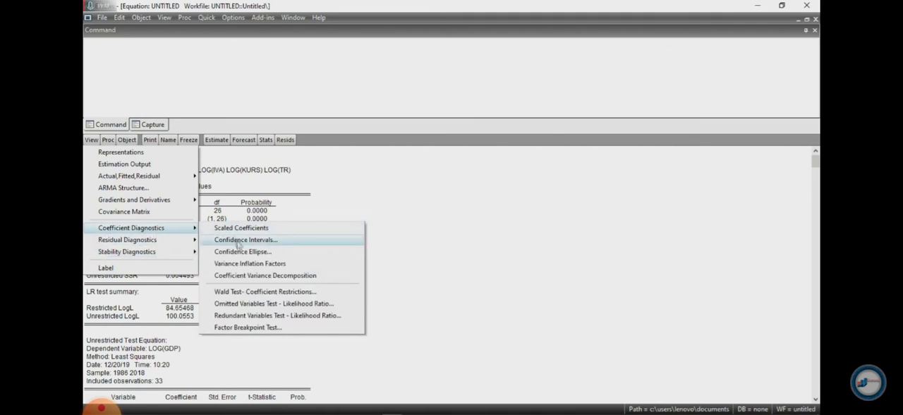
left_click(285, 266)
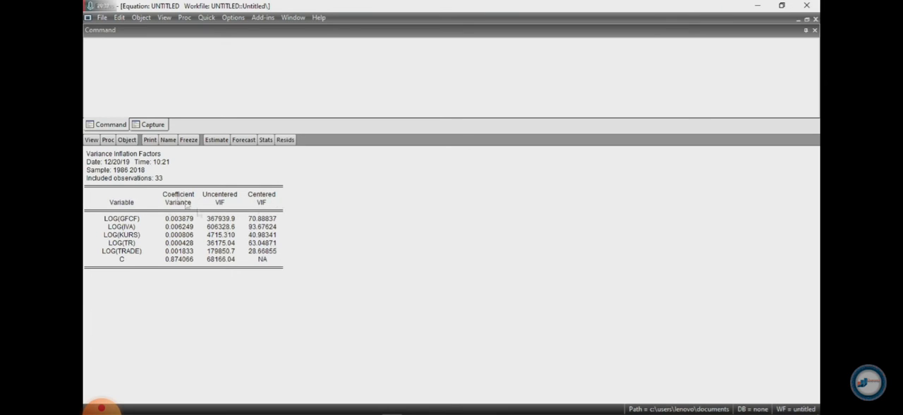
Redisplay the Variance Inflation Factors view and minimize the equation window to get back to the workfile
left_click(93, 141)
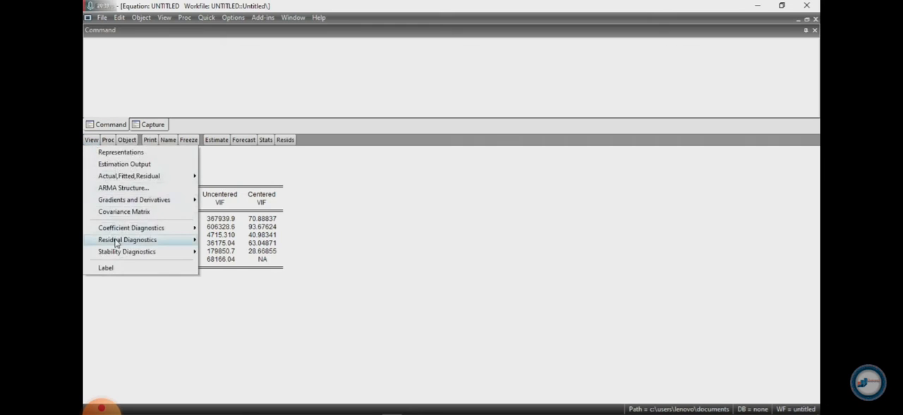
mouse_move(172, 245)
mouse_move(176, 227)
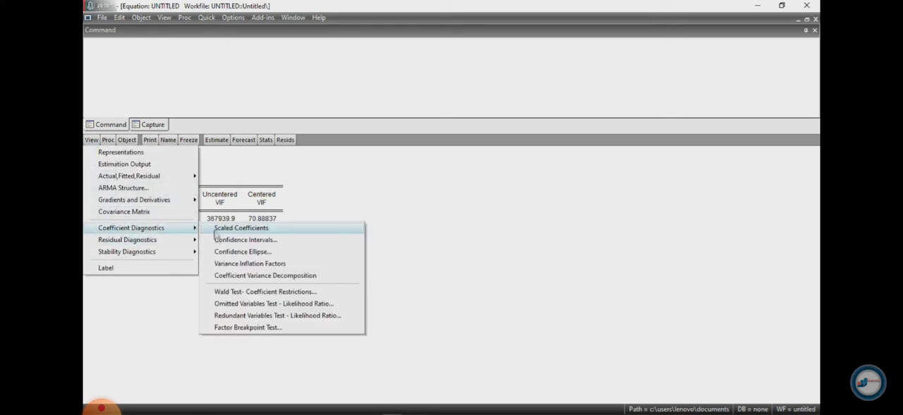
left_click(249, 263)
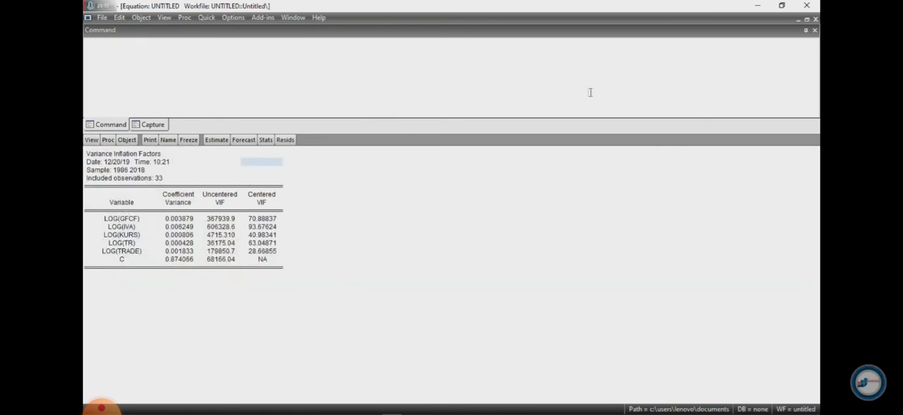
left_click(798, 20)
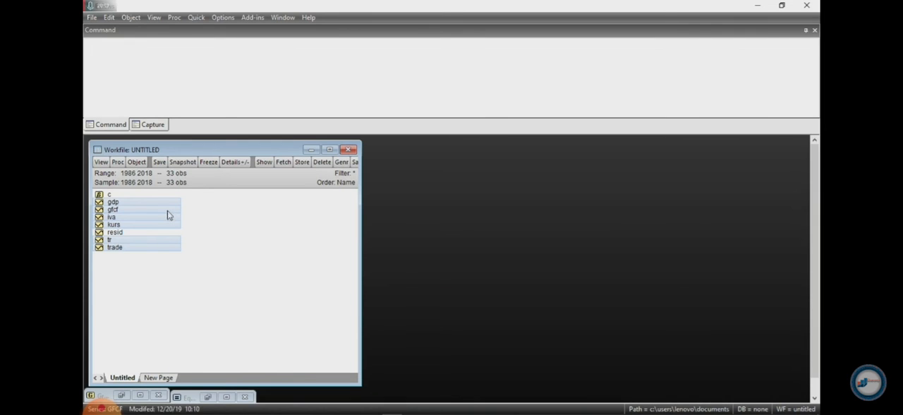
Compute the correlation matrix of gdp, gfcf, iva, kurs, tr and trade, deleting the existing untitled group
right_click(167, 211)
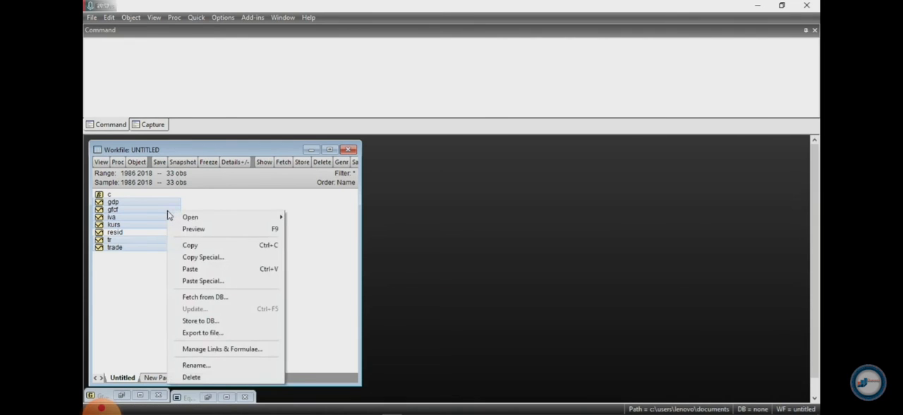
left_click(192, 246)
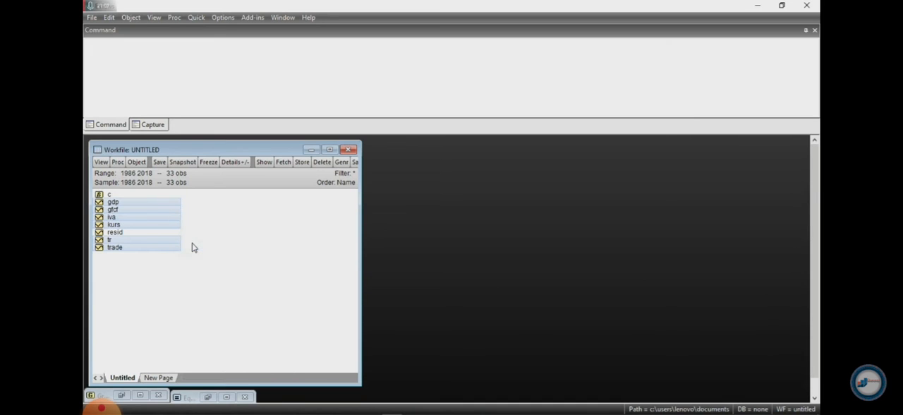
left_click(194, 18)
mouse_move(198, 94)
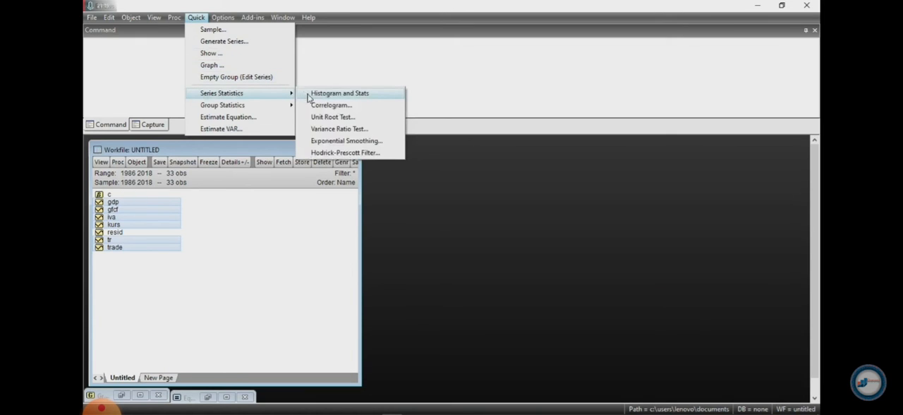
mouse_move(268, 107)
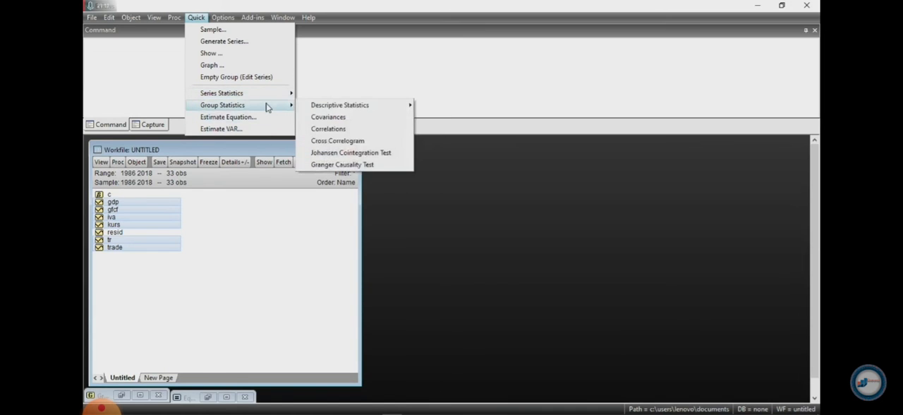
left_click(330, 128)
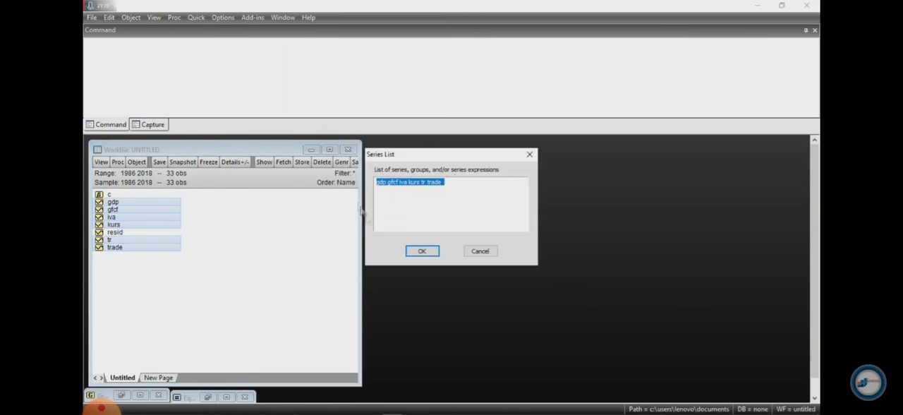
left_click(420, 251)
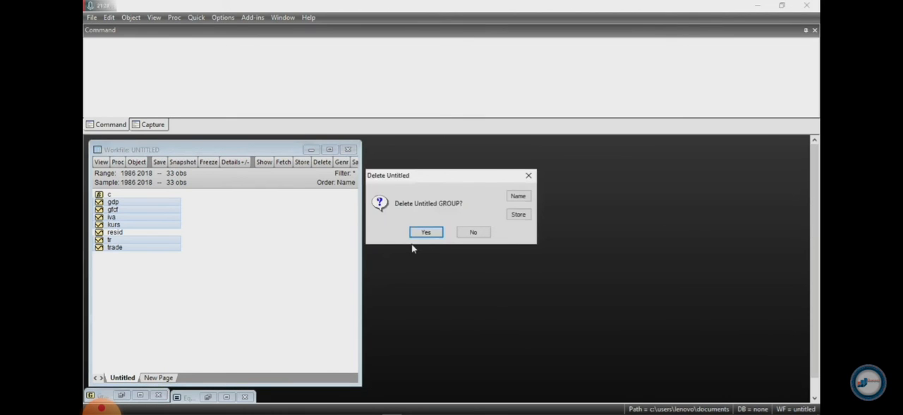
left_click(418, 234)
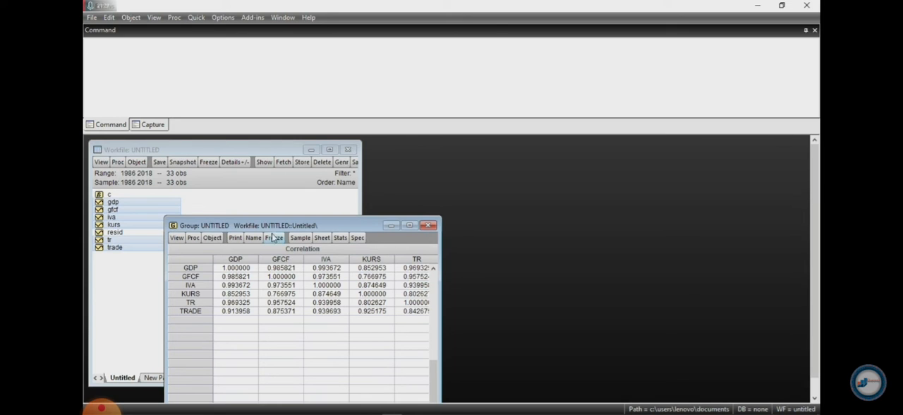
Maximize the correlation matrix, examine the GDP correlations with the other variables, and minimize the group window
left_click(409, 225)
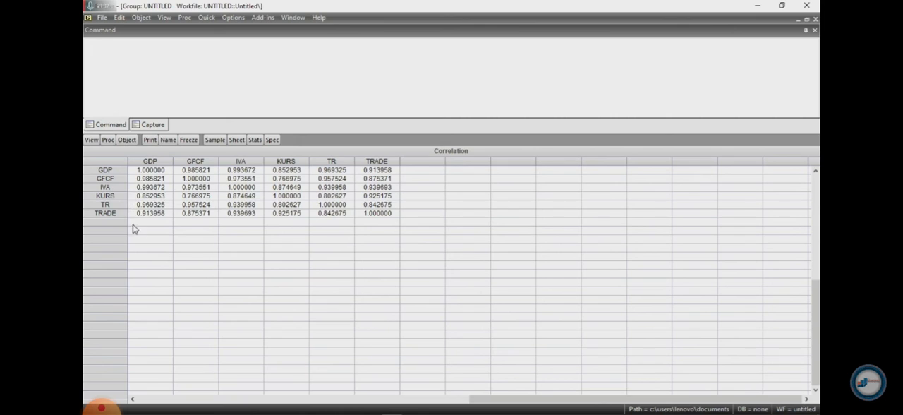
left_click(158, 180)
left_click(156, 189)
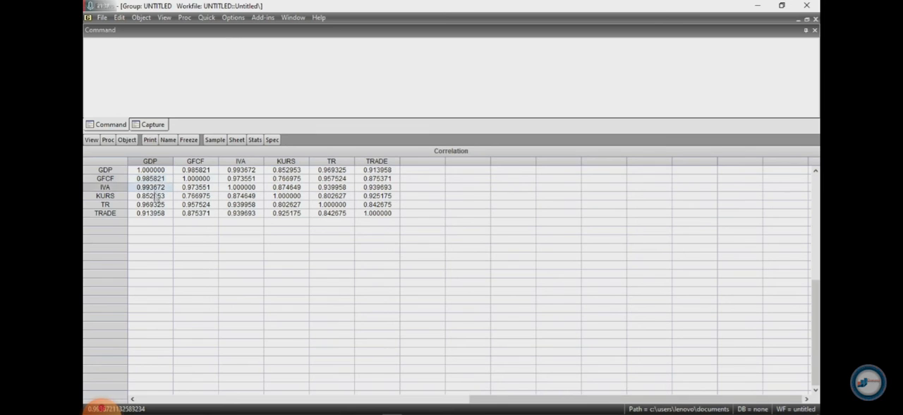
left_click(151, 206)
left_click(151, 214)
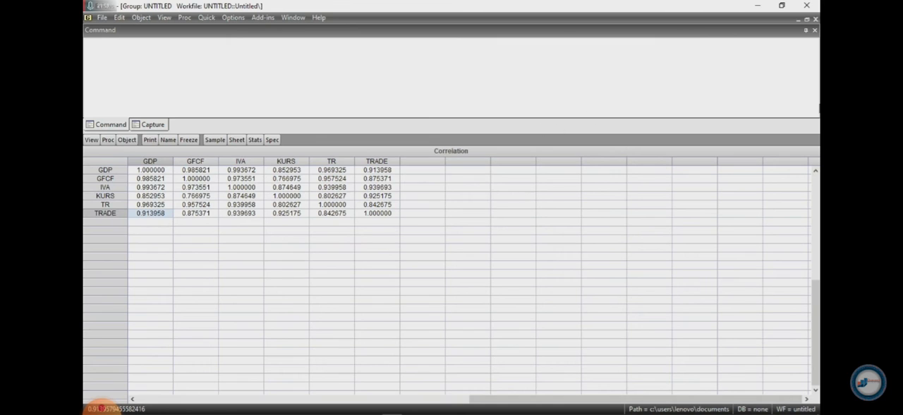
left_click(798, 19)
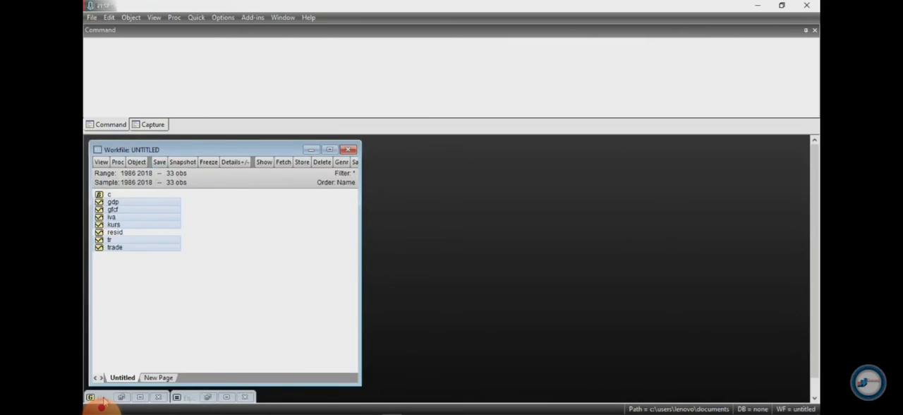
Restore the equation window and re-estimate log(gdp) on all five logged regressors and c by least squares
left_click(190, 398)
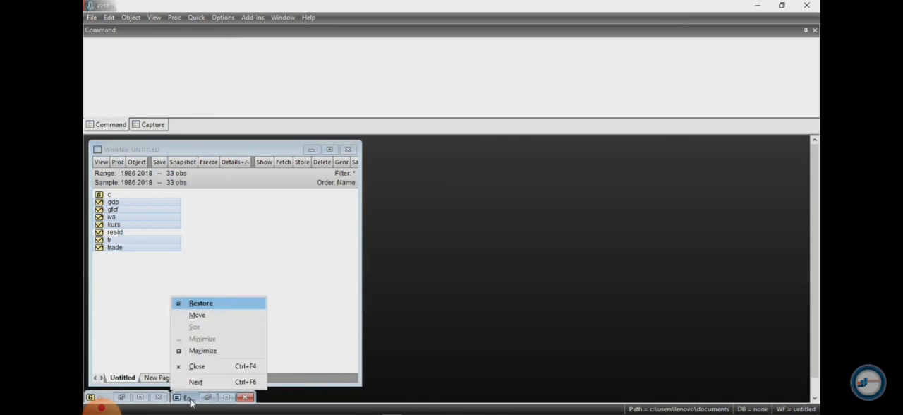
left_click(199, 304)
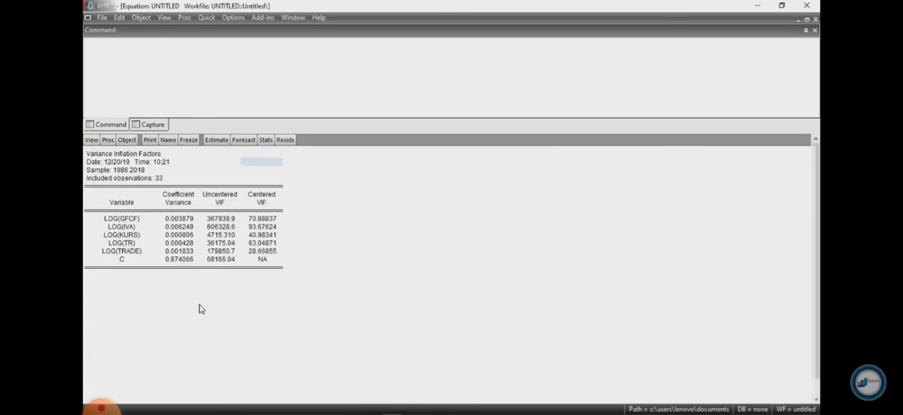
left_click(210, 143)
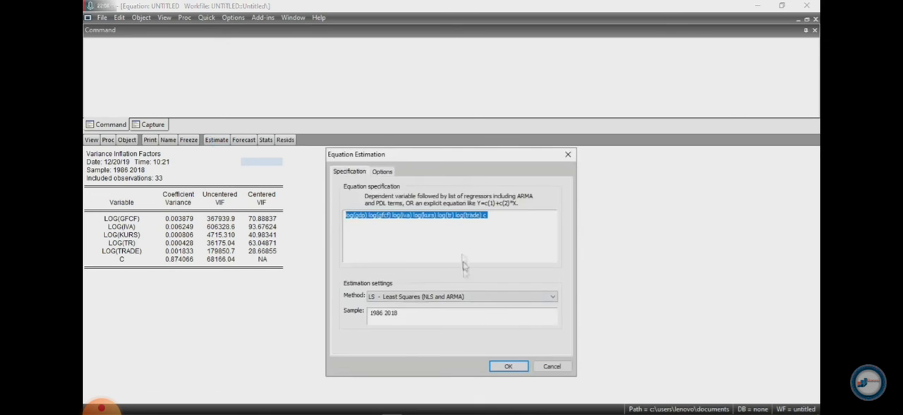
left_click(508, 365)
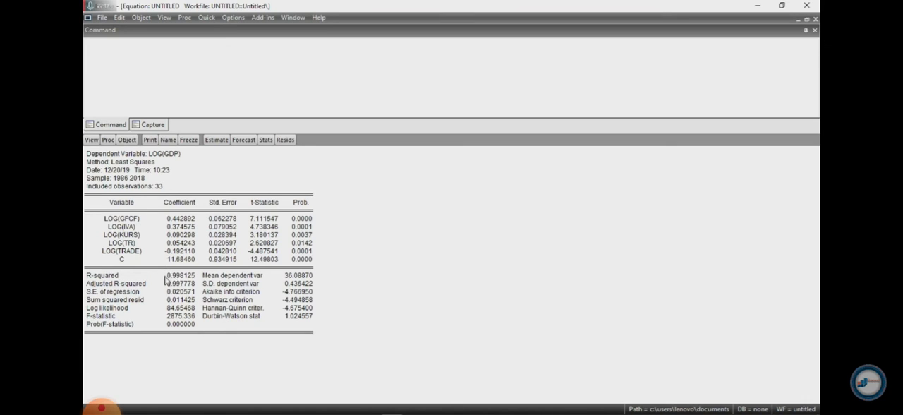
Note the R-squared of the log(gdp) equation as R1=0,998125 in the command window and dismiss the error message
left_click(171, 278)
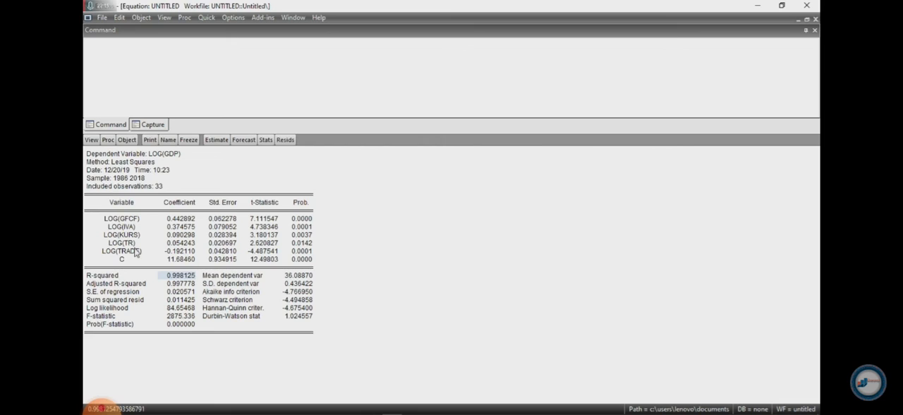
left_click(182, 48)
type("R1=0,998")
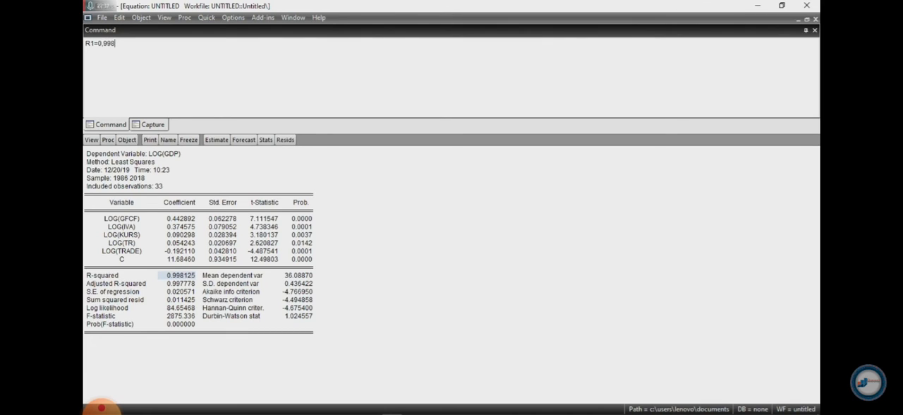
type("25")
key("Return")
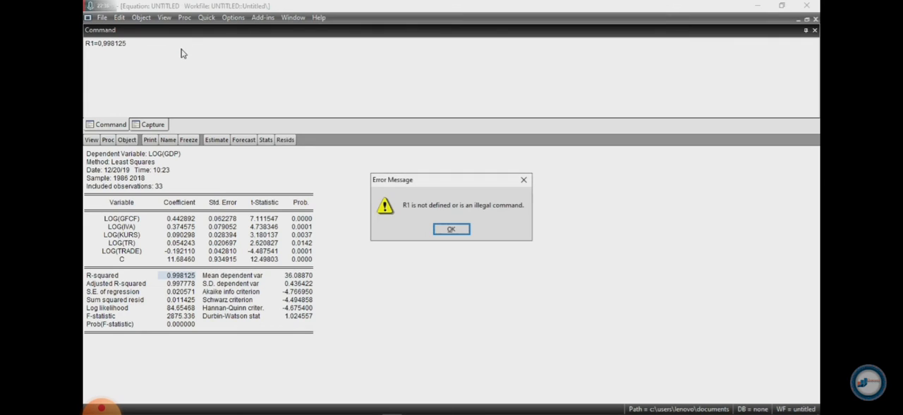
left_click(525, 181)
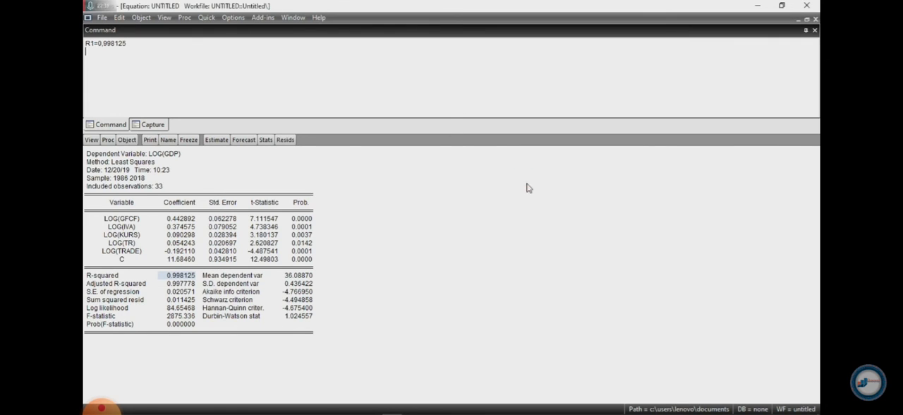
Start an R2= line in the command window and estimate log(gfcf) on log(iva), log(kurs), log(tr), log(trade) and c, removing log(gdp)
type("R2=")
left_click(219, 140)
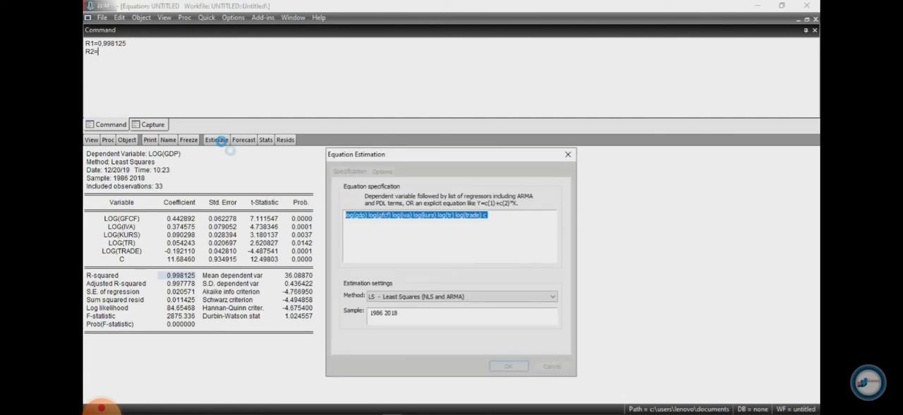
left_click(367, 216)
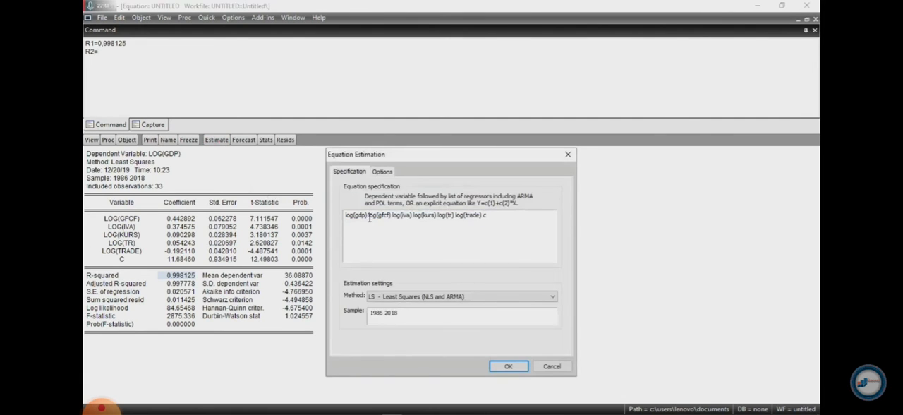
key("BackSpace")
key("BackSpace")
key("BackSpace")
key("BackSpace")
key("BackSpace")
key("BackSpace")
key("BackSpace")
key("BackSpace")
key("BackSpace")
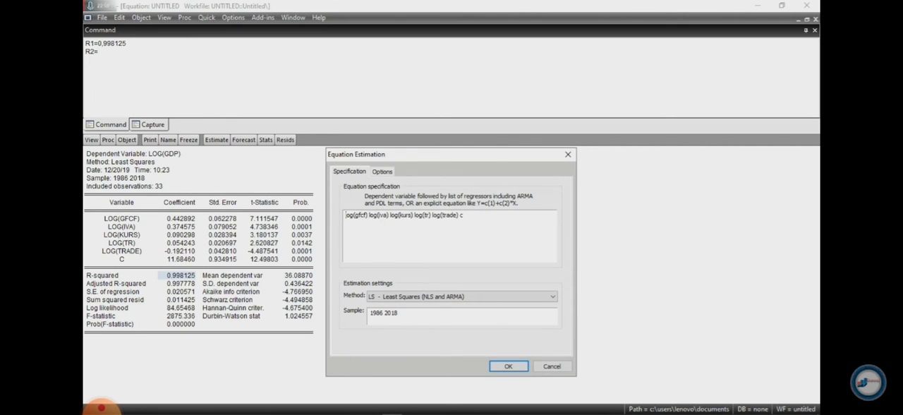
left_click(509, 365)
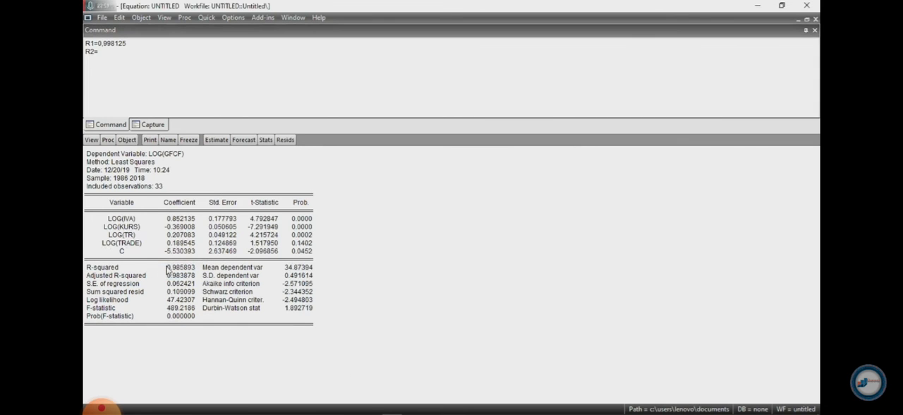
Complete the R2 line with the log(gfcf) equation's R-squared, 0,985893, and dismiss the error message
left_click(119, 53)
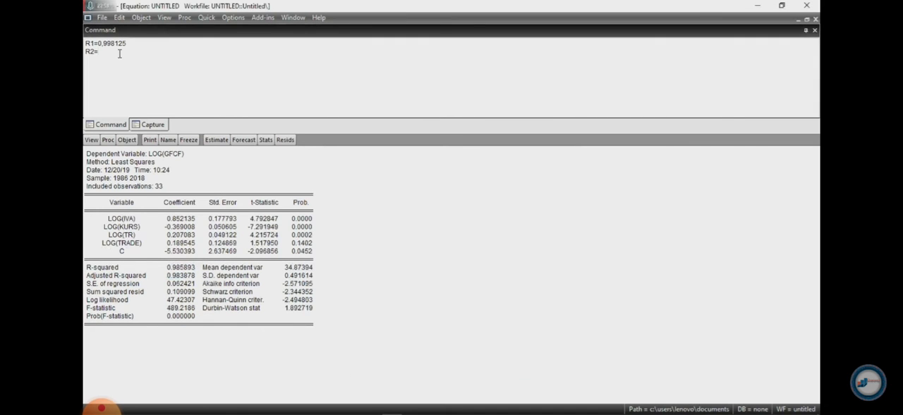
type("0,985893")
key("Return")
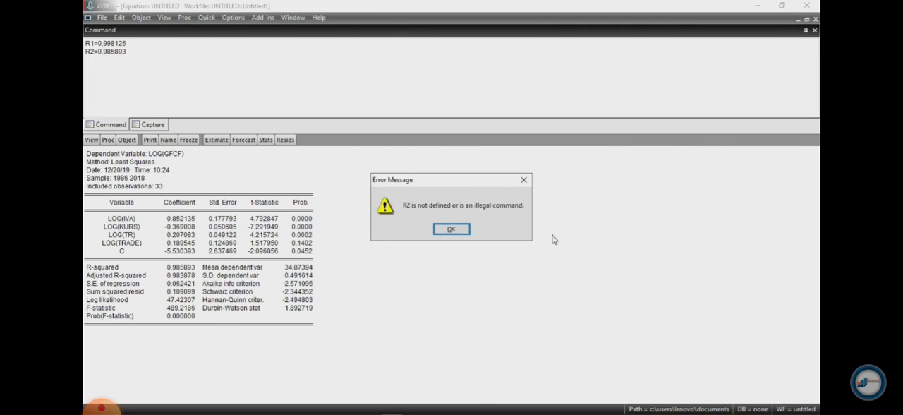
left_click(523, 180)
Start an R3= line and estimate log(iva) on log(gfcf), log(kurs), log(tr), log(trade) and c
type("R3=")
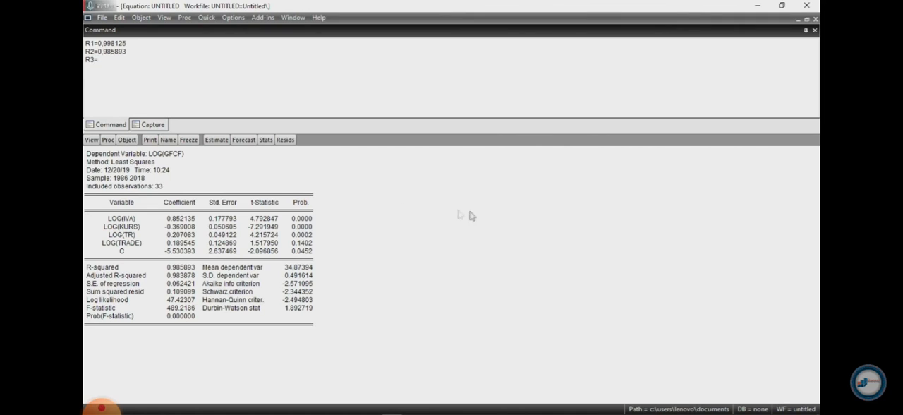
left_click(216, 140)
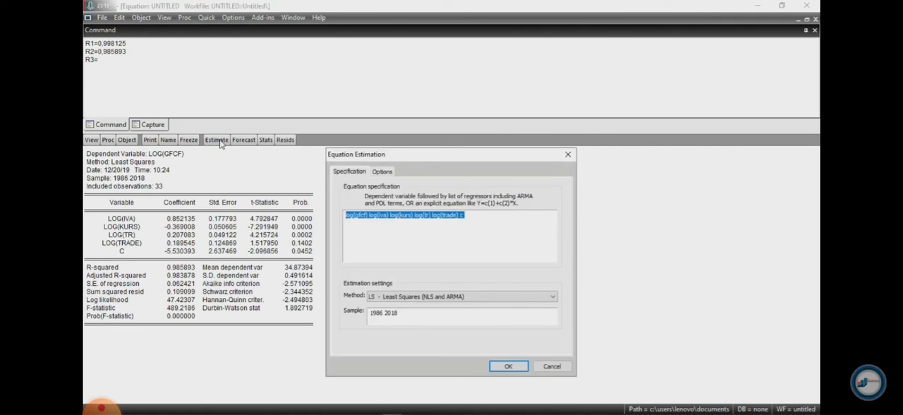
left_click(360, 214)
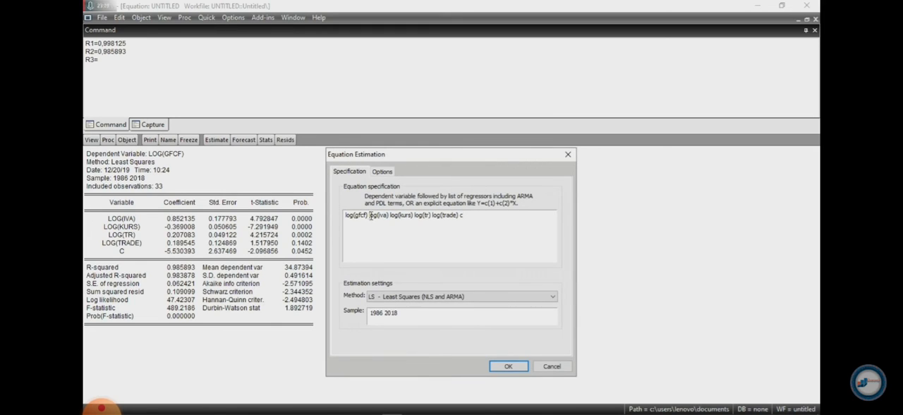
left_click_drag(369, 215, 390, 216)
left_click_drag(379, 215, 345, 215)
left_click(369, 220)
left_click(366, 215)
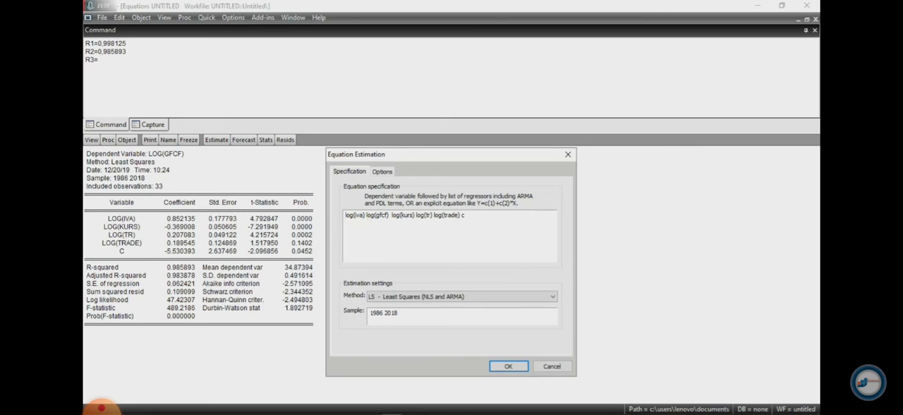
left_click(503, 366)
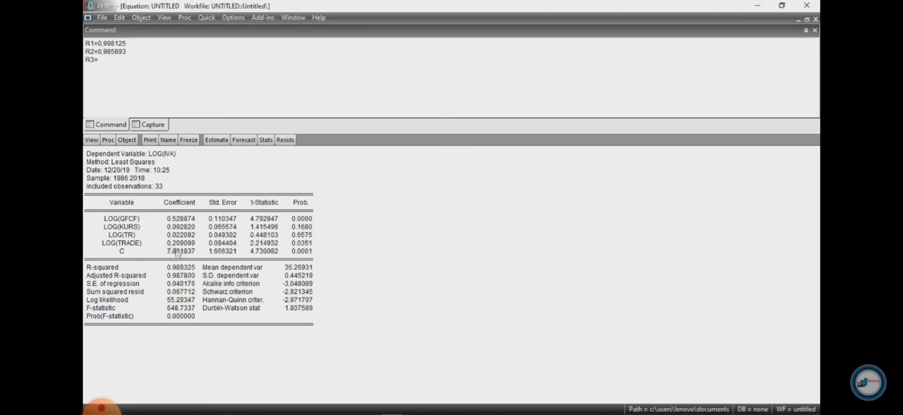
Complete the R3 line with the log(iva) equation's R-squared, 0,989325, and dismiss the error message
left_click(111, 56)
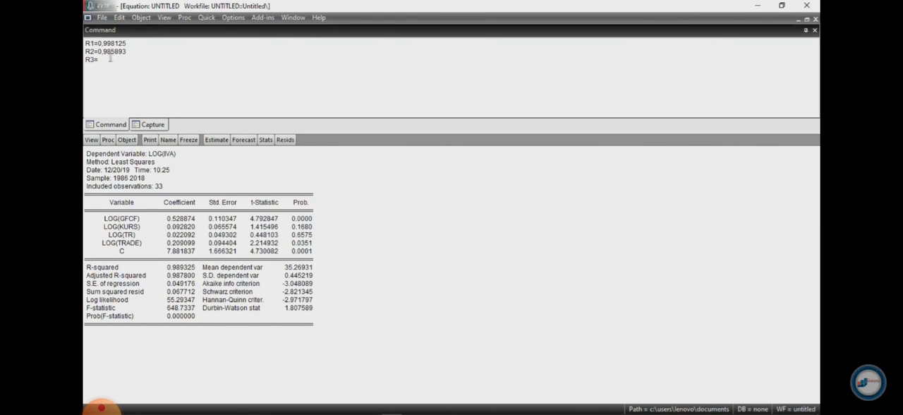
type("0,989325")
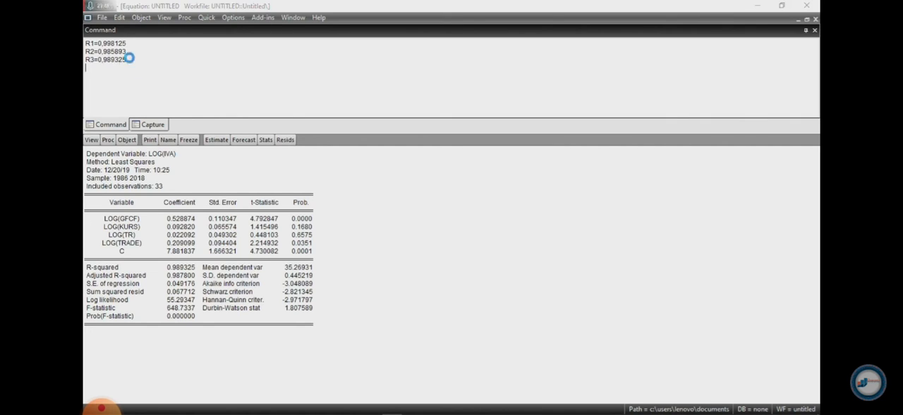
key("Return")
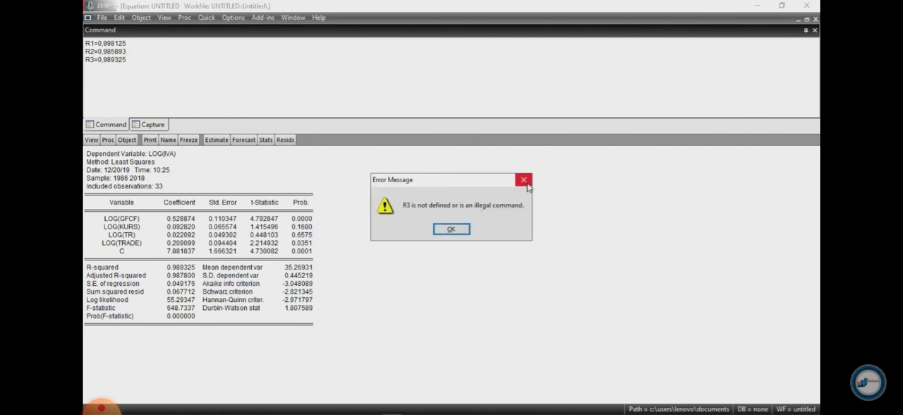
left_click(460, 230)
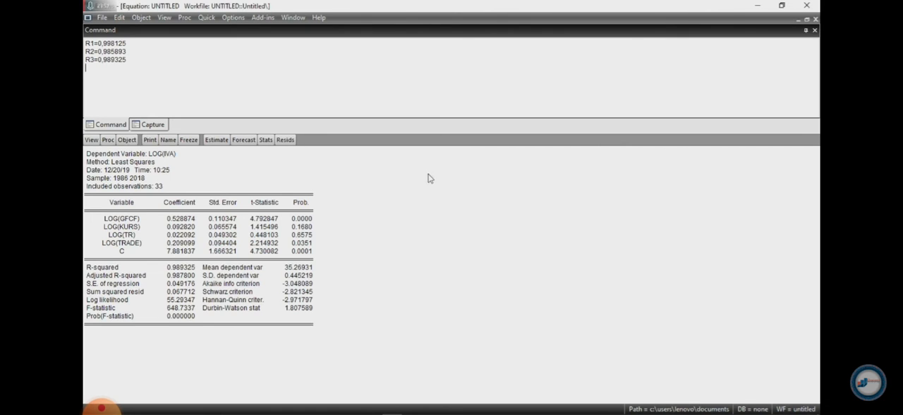
Estimate log(kurs) on log(iva), log(gfcf), log(tr), log(trade) and c, and record its R-squared as R4=0,9756 in the command window
type("R4")
left_click(215, 141)
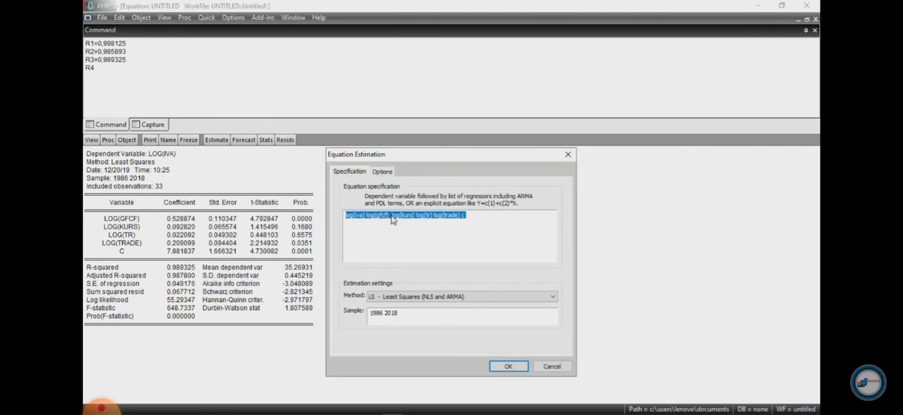
left_click(391, 216)
left_click_drag(390, 216, 412, 217)
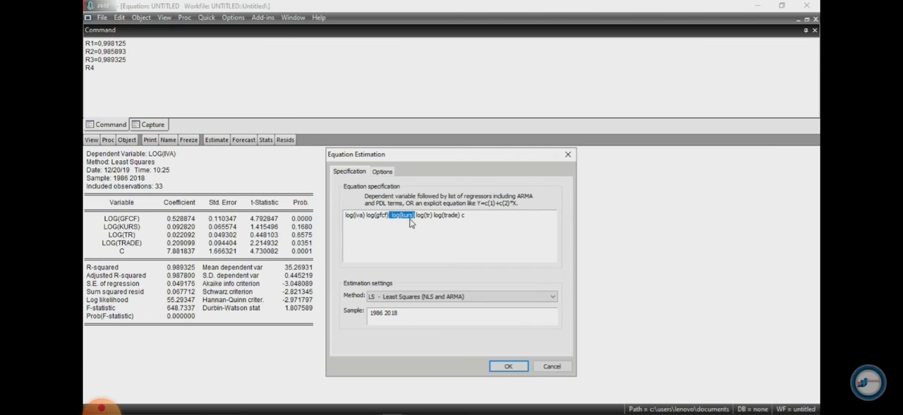
left_click(372, 215)
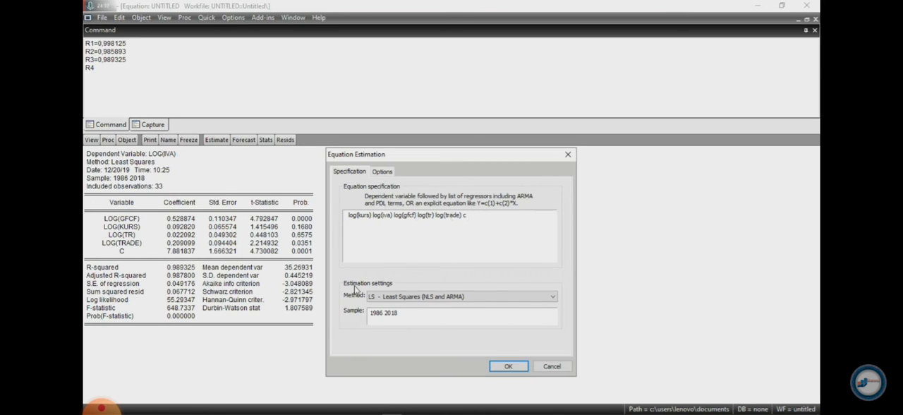
left_click(507, 365)
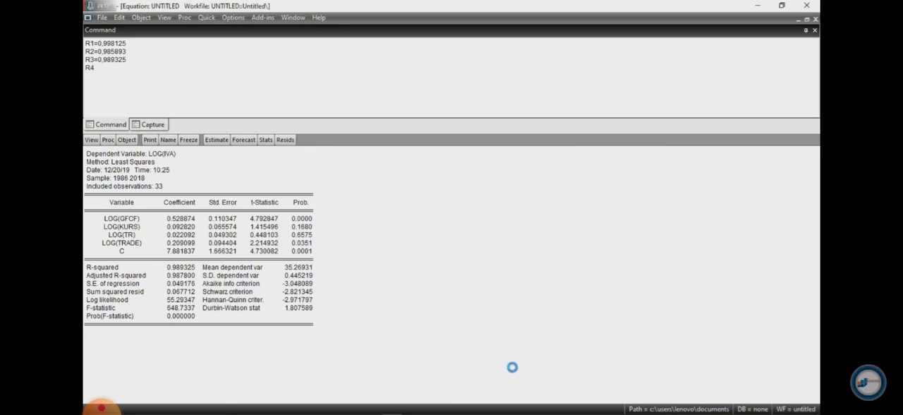
left_click(125, 71)
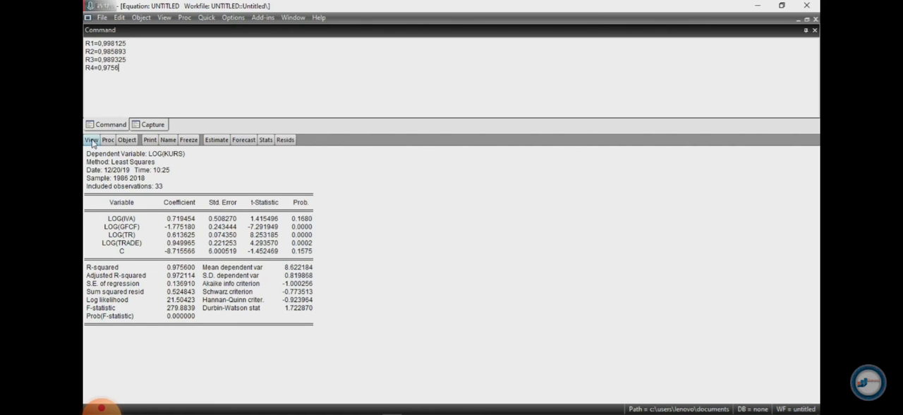
Try to estimate log(gdrp) on log(kurs), log(iva), log(gfcf), log(tr), log(trade) and c, and dismiss the error message
left_click(217, 140)
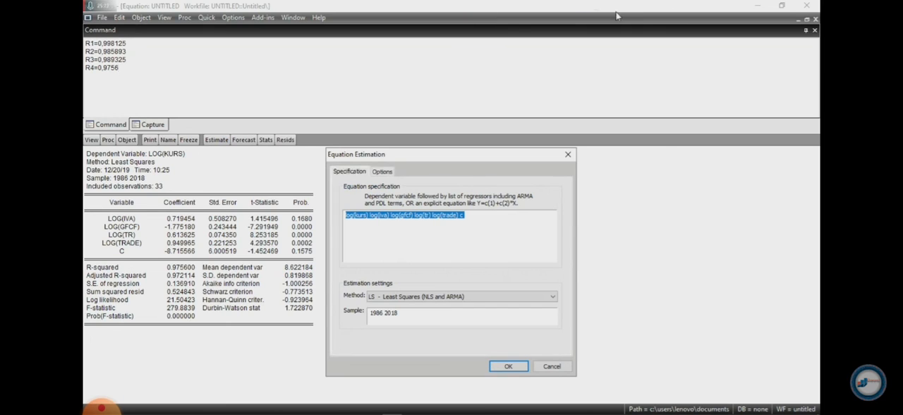
left_click(345, 214)
type("log")
key("Delete")
type("(")
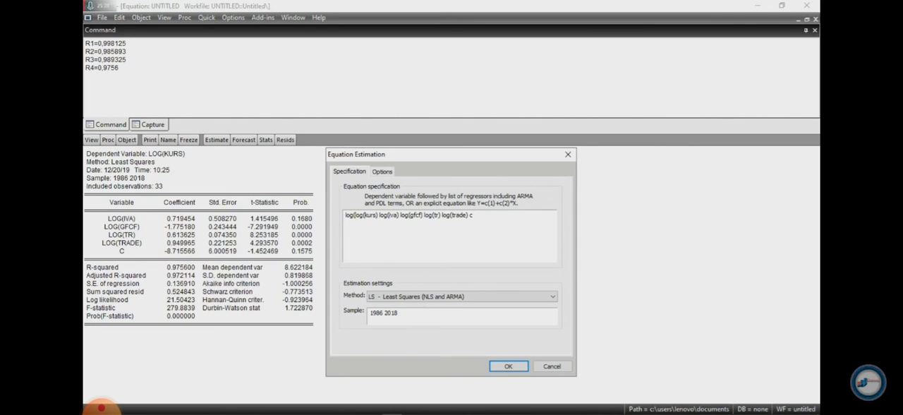
type("gdrp) l")
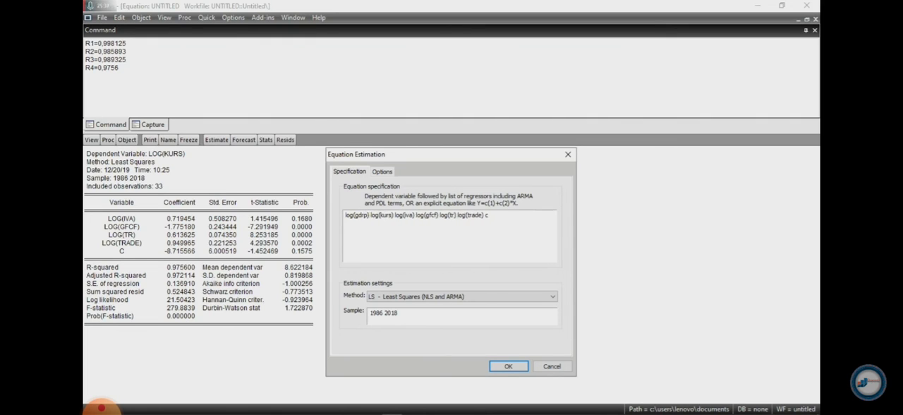
left_click(505, 365)
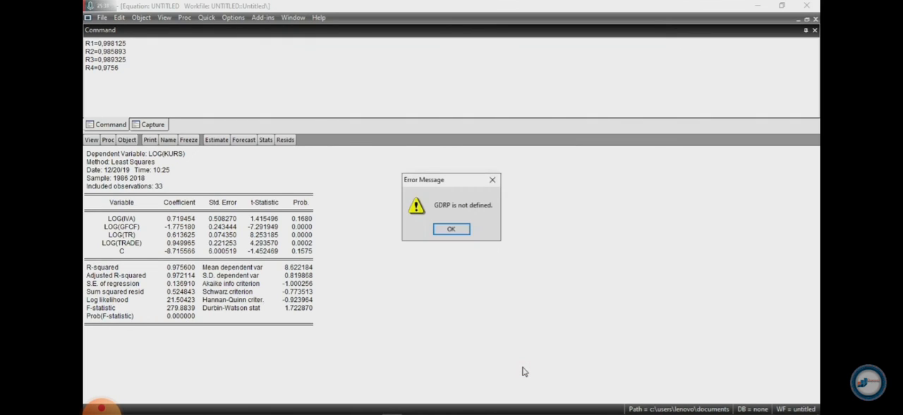
left_click(451, 228)
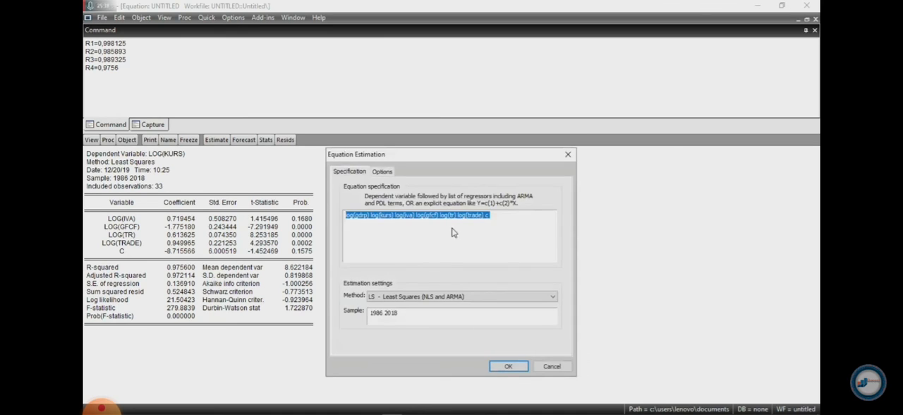
Correct the dependent variable to log(gdp) in the equation specification and estimate the equation
left_click(365, 216)
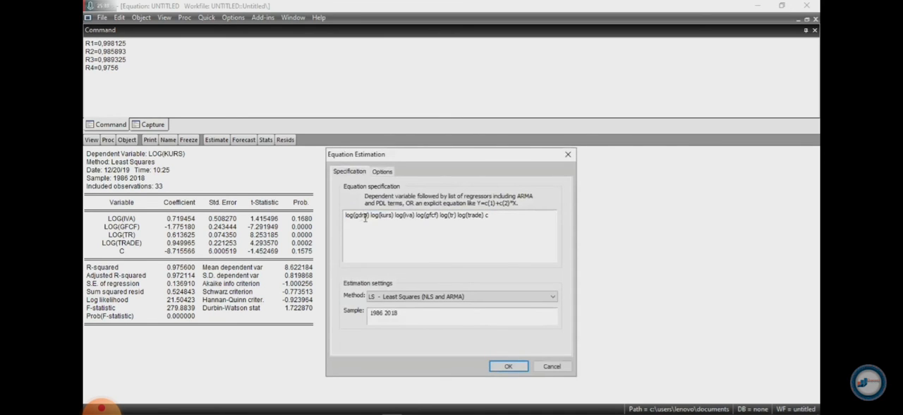
key("BackSpace")
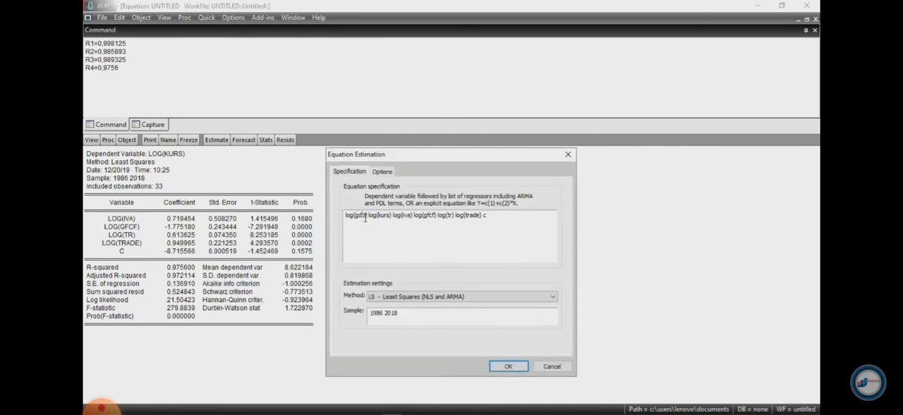
left_click(521, 372)
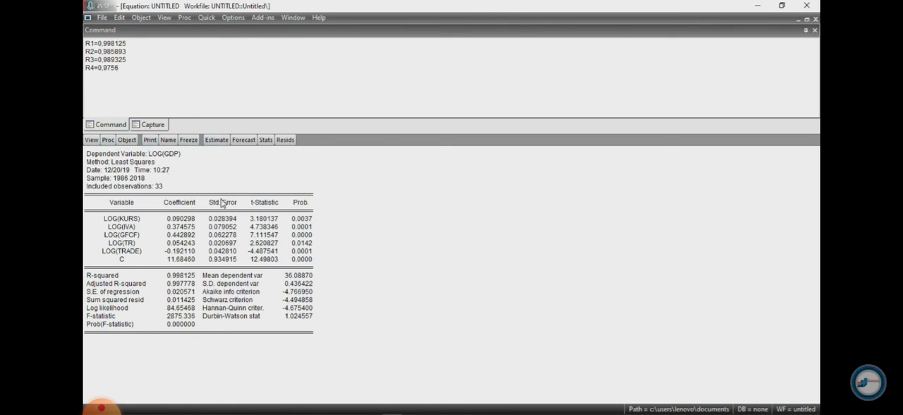
Run the Breusch-Pagan-Godfrey heteroskedasticity test on the log(gdp) equation with its default regressors
left_click(90, 140)
mouse_move(141, 240)
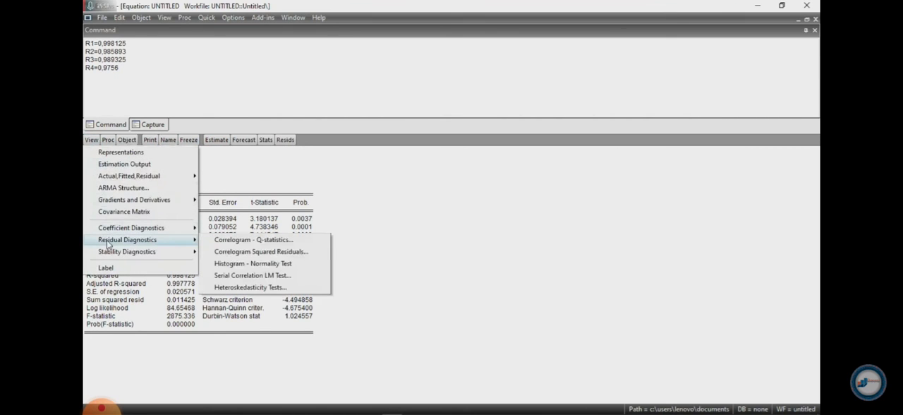
left_click(238, 288)
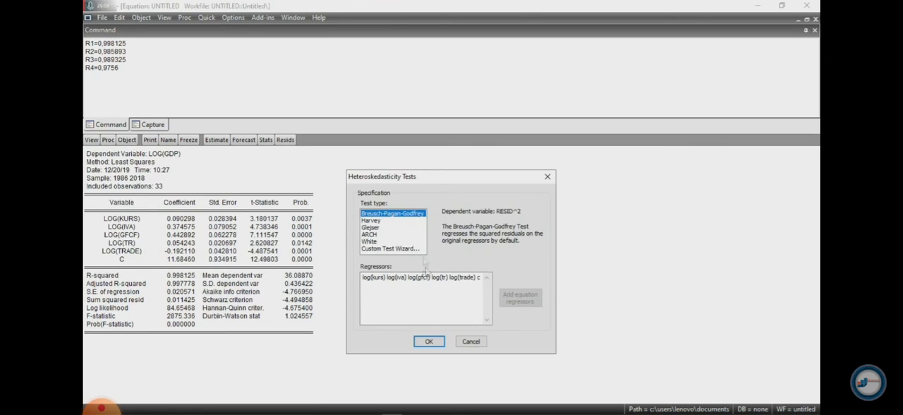
left_click(437, 342)
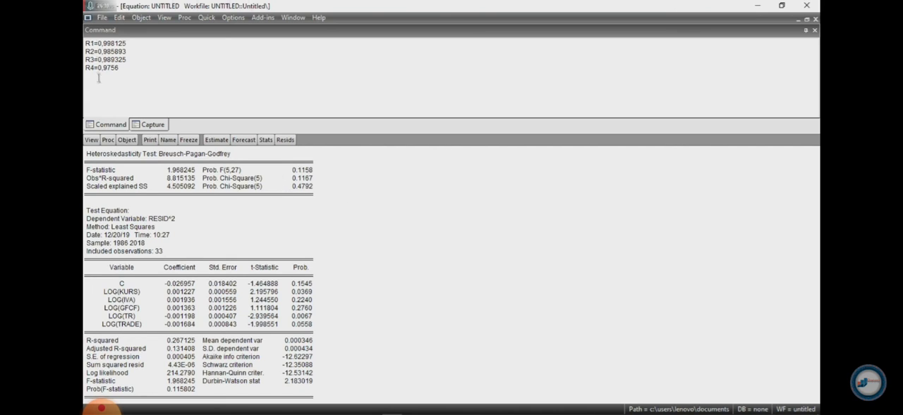
Re-estimate the log(gdp) equation, run the serial correlation LM test with 2 lags and review its output
left_click(216, 139)
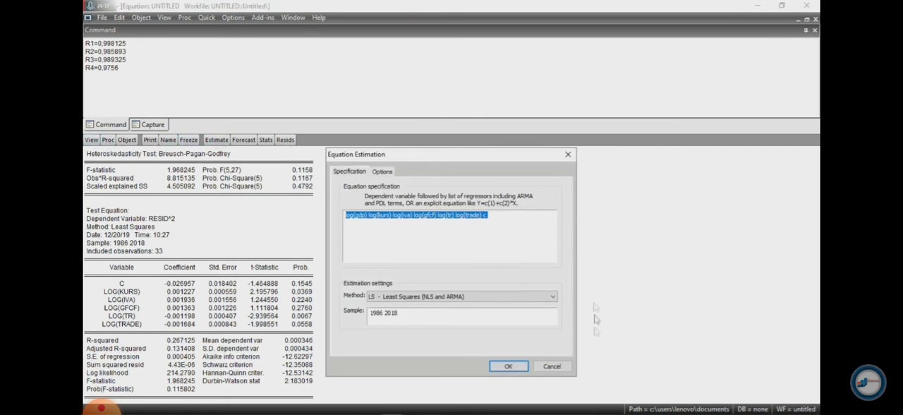
left_click(506, 365)
left_click(91, 140)
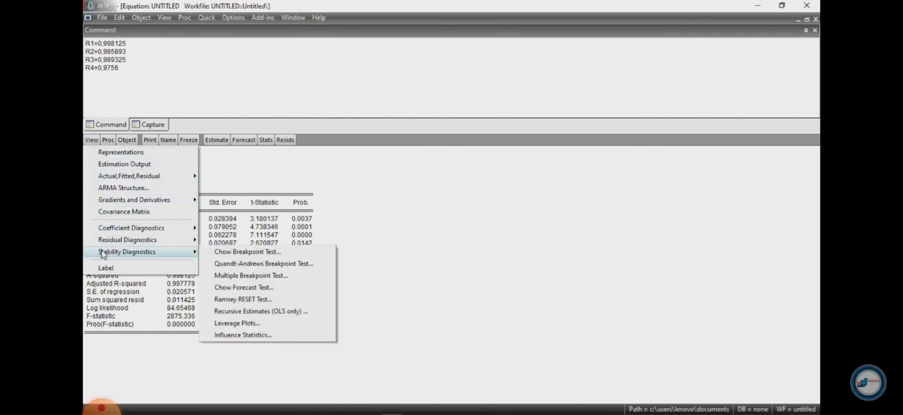
mouse_move(110, 241)
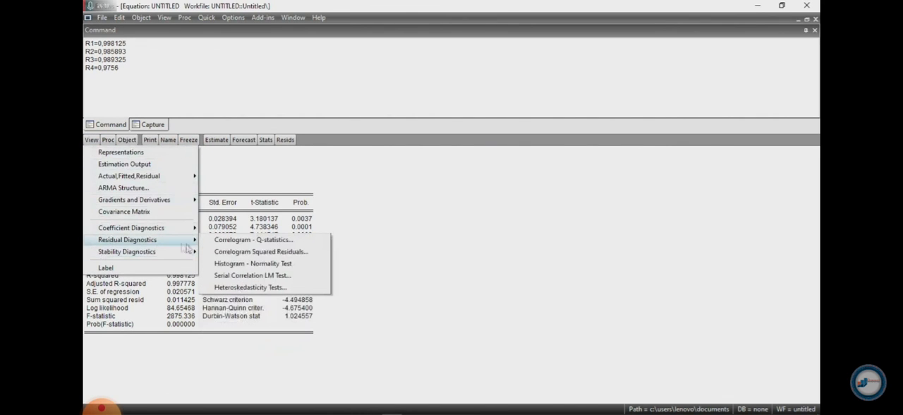
left_click(277, 275)
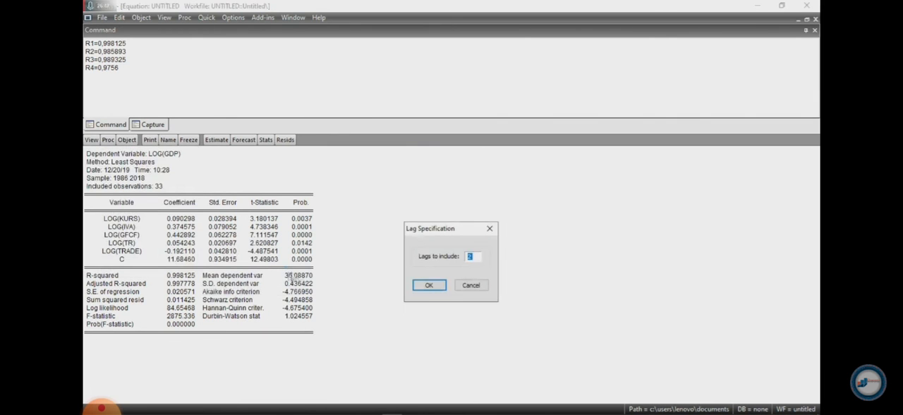
left_click(428, 285)
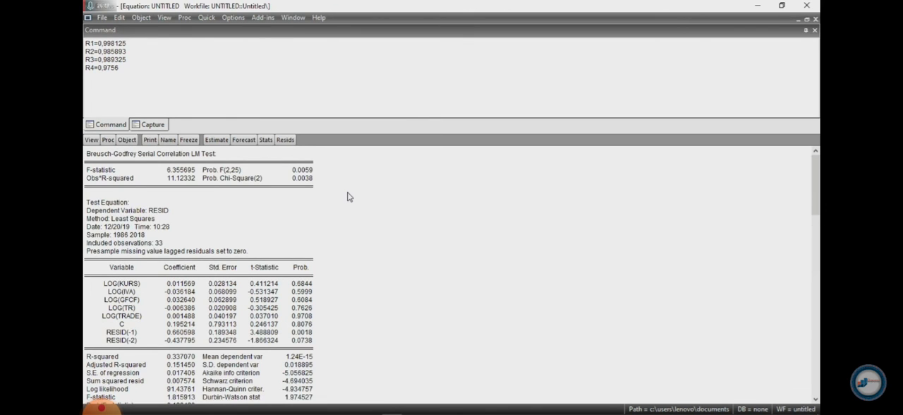
scroll(347, 196, "down", 1)
scroll(346, 195, "up", 1)
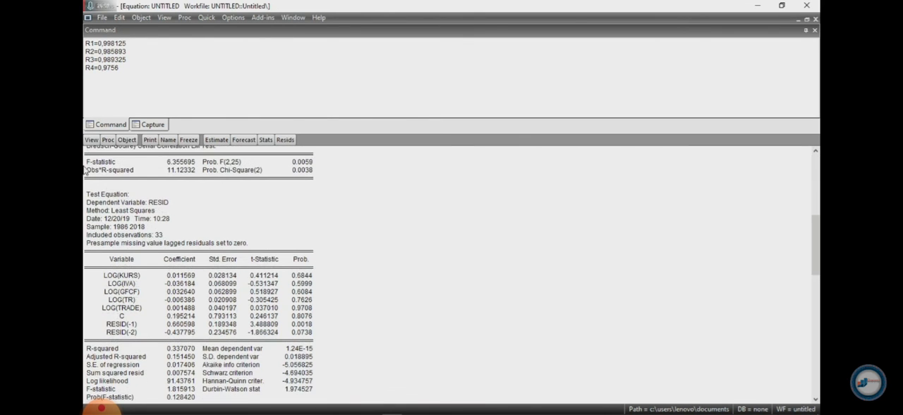
scroll(105, 178, "up", 1)
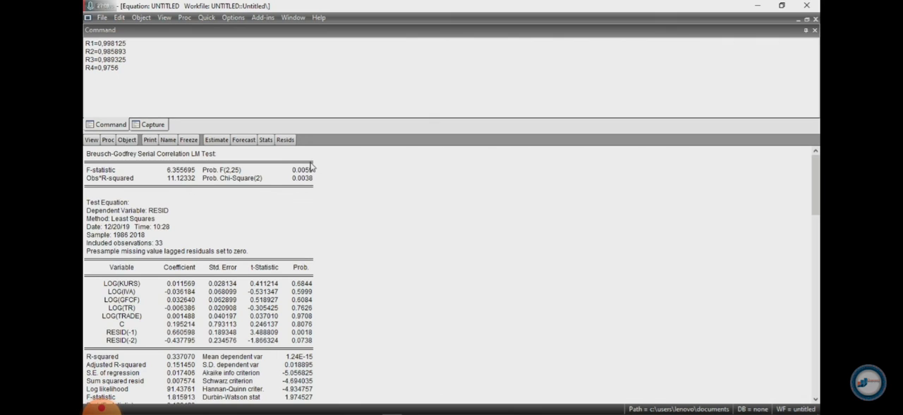
scroll(311, 167, "down", 1)
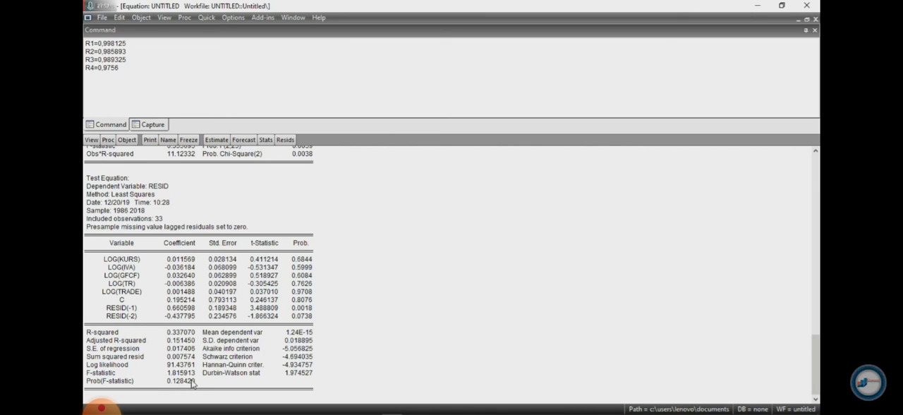
Return to the log(gdp) regression output by re-estimating the equation with its existing least squares specification
left_click(216, 140)
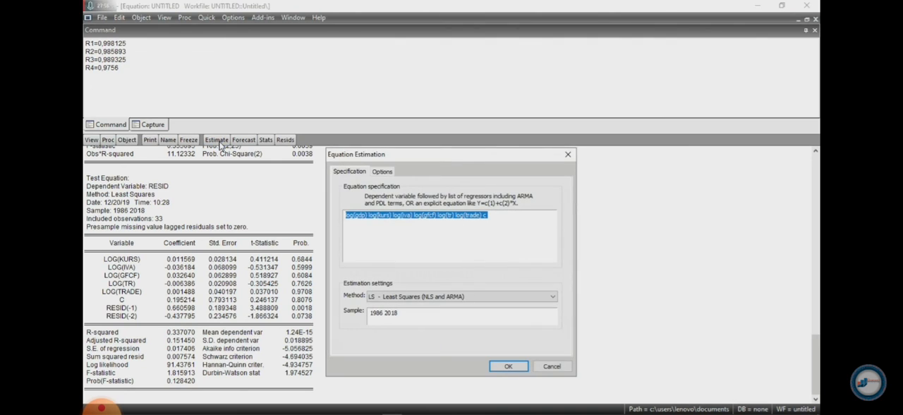
left_click(500, 366)
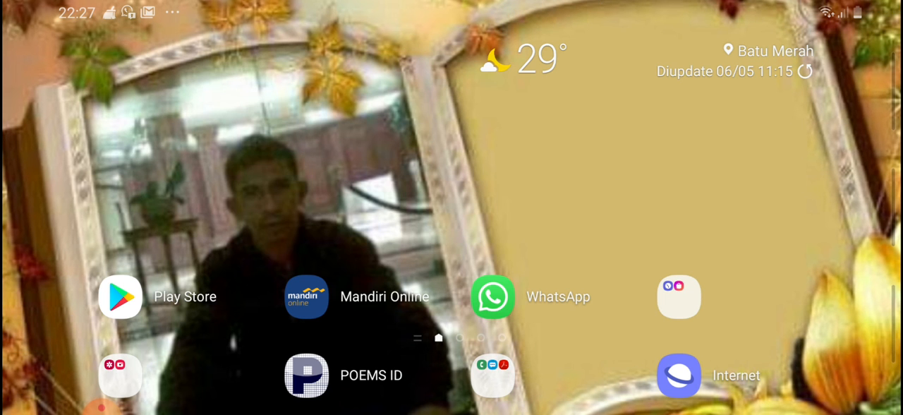
Switch to PowerPoint on the phone, open the recent DS 212 presentation and start its slide show
key("alt+Tab")
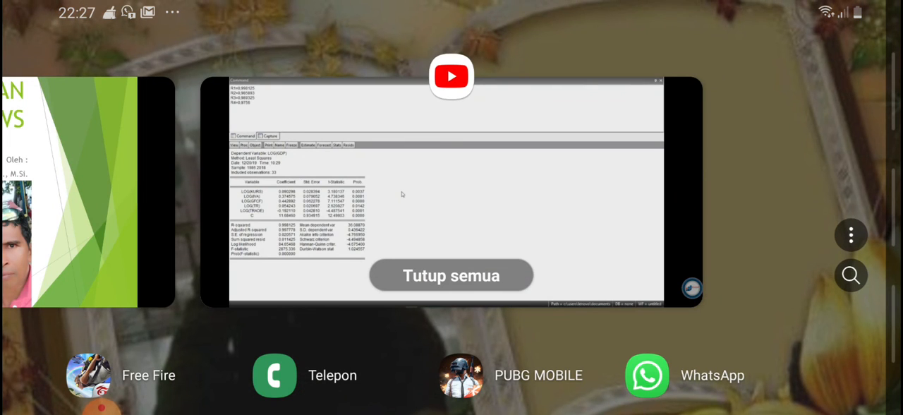
left_click(87, 192)
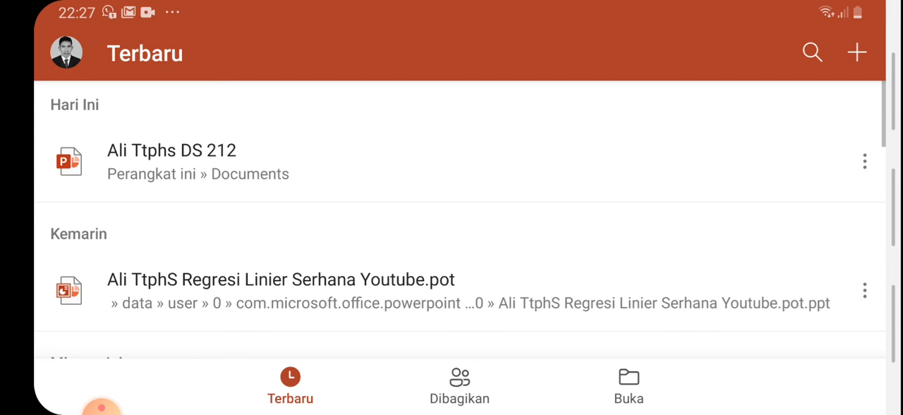
left_click(452, 162)
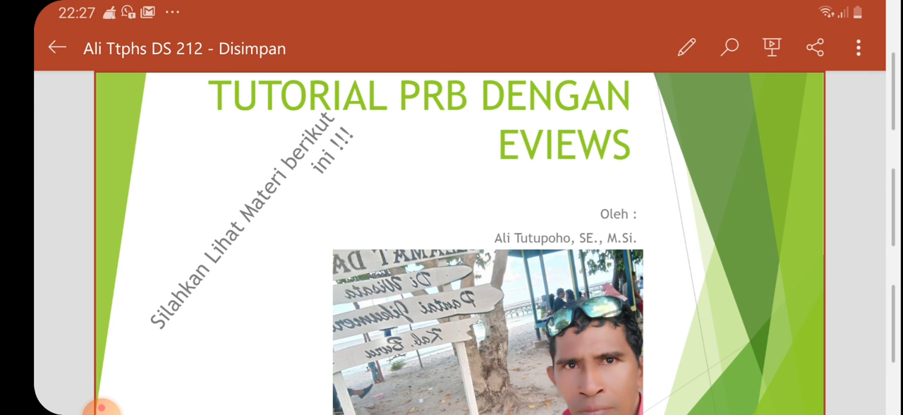
left_click(772, 47)
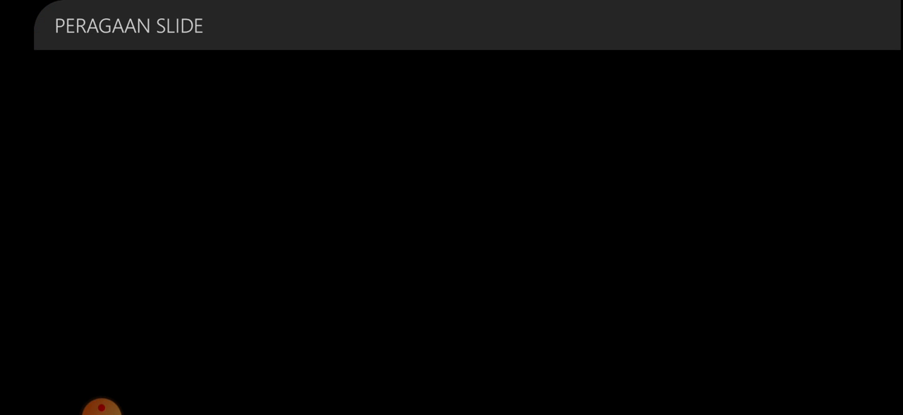